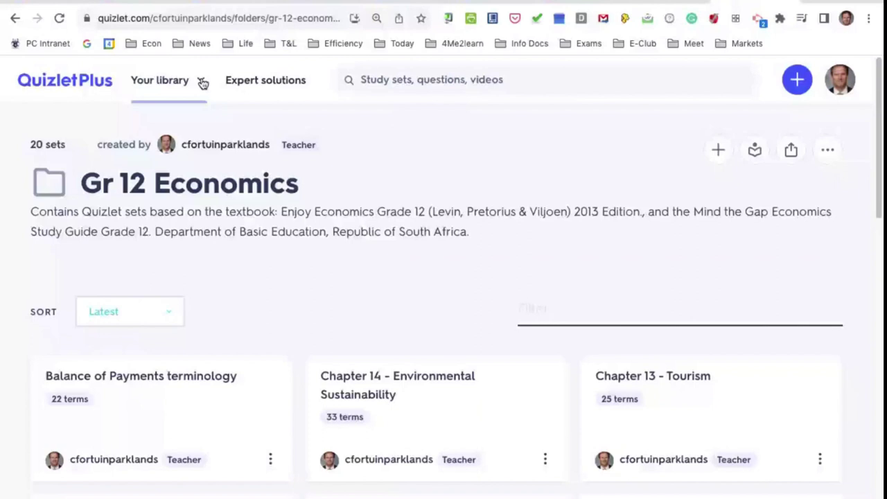
# Browse the list of folders in the library, down to the Economics folders and beyond
pyautogui.click(203, 82)
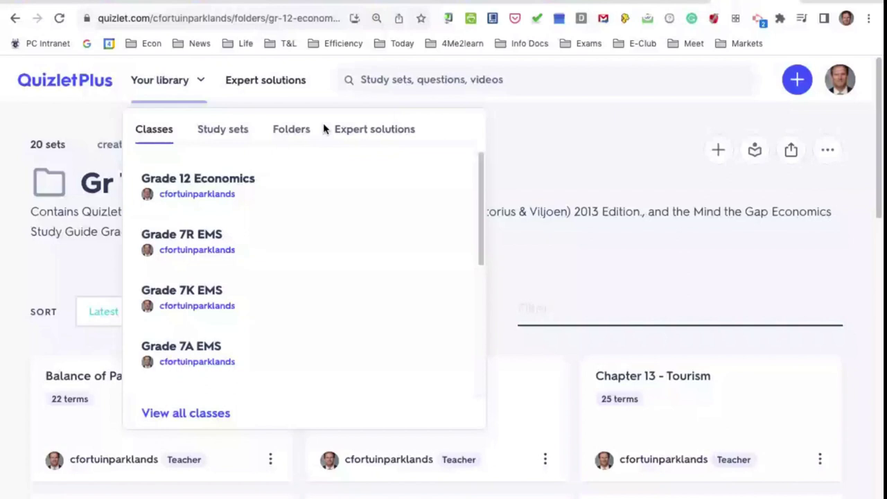
pyautogui.click(287, 131)
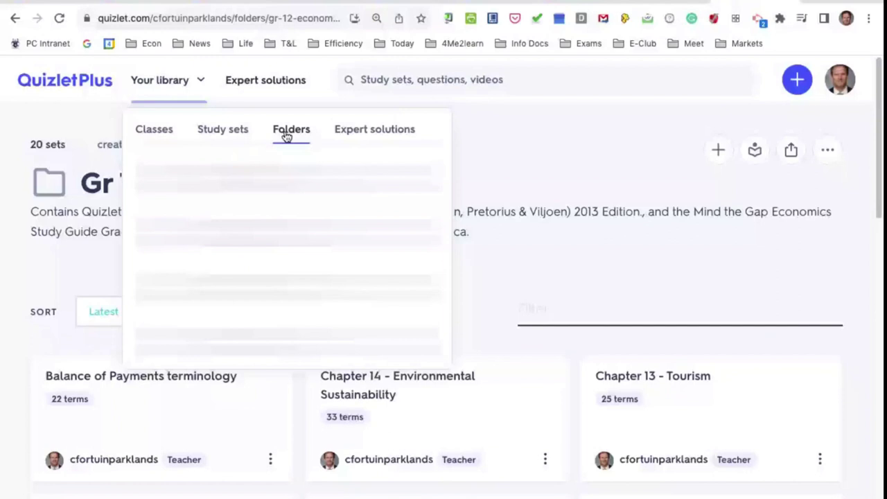
pyautogui.scroll(-2, 266, 194)
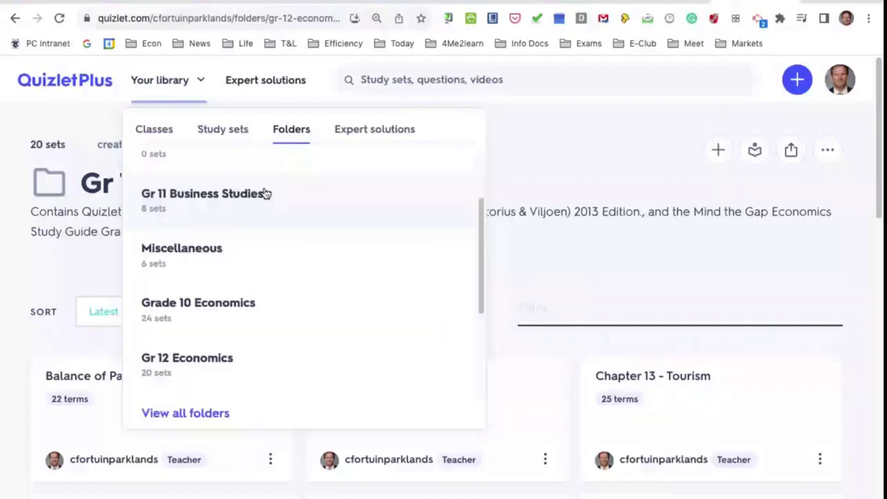
pyautogui.scroll(-2, 267, 192)
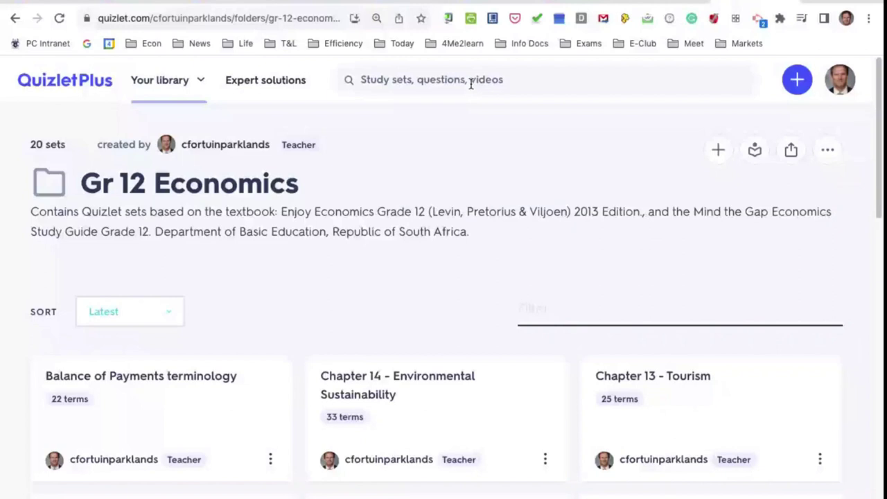
# Search Quizlet for "Monetary policy"
pyautogui.click(470, 84)
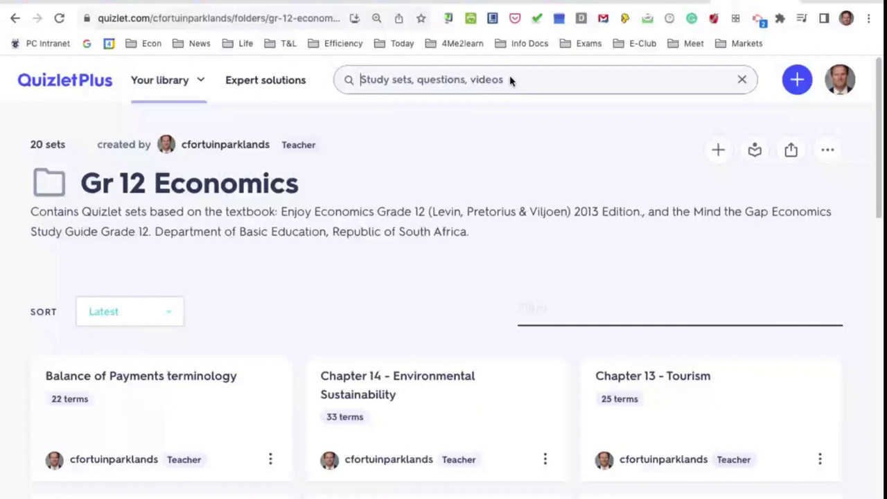
pyautogui.write('Monetary polic')
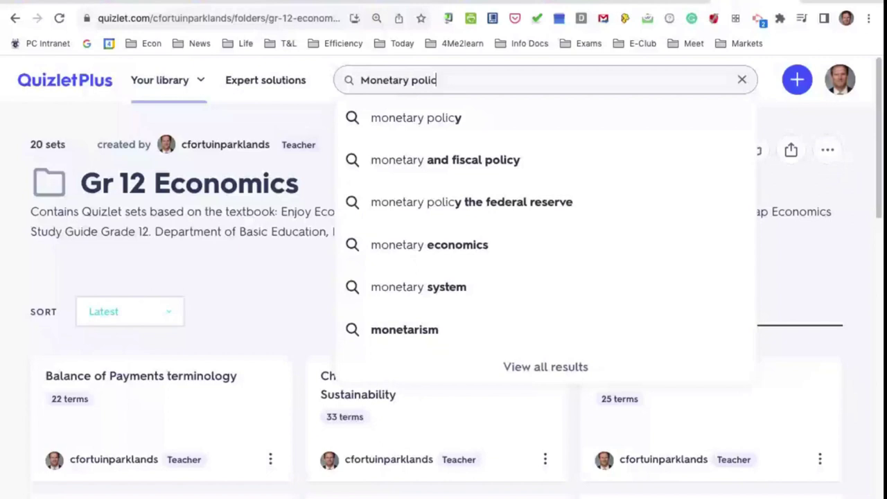
pyautogui.write('y')
pyautogui.press('Return')
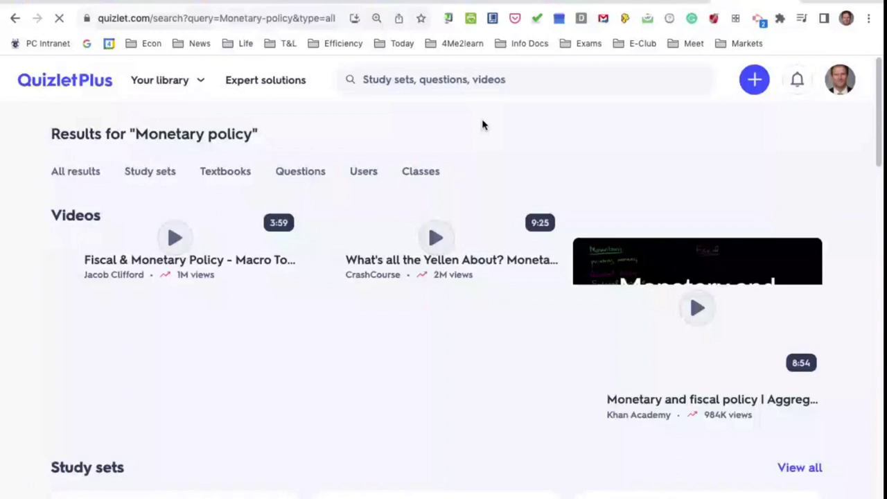
# Preview the questions and answers of the 83-term Monetary Policy study set, then close the preview
pyautogui.scroll(-3, 452, 155)
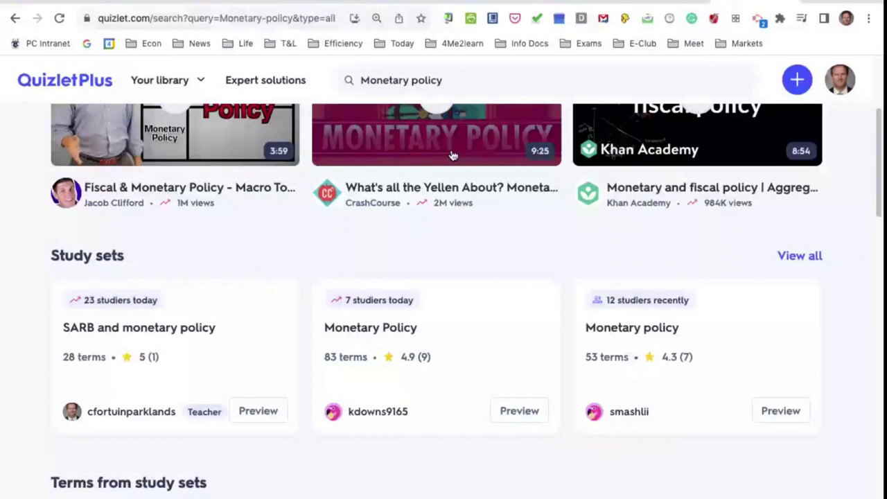
pyautogui.scroll(-1, 107, 314)
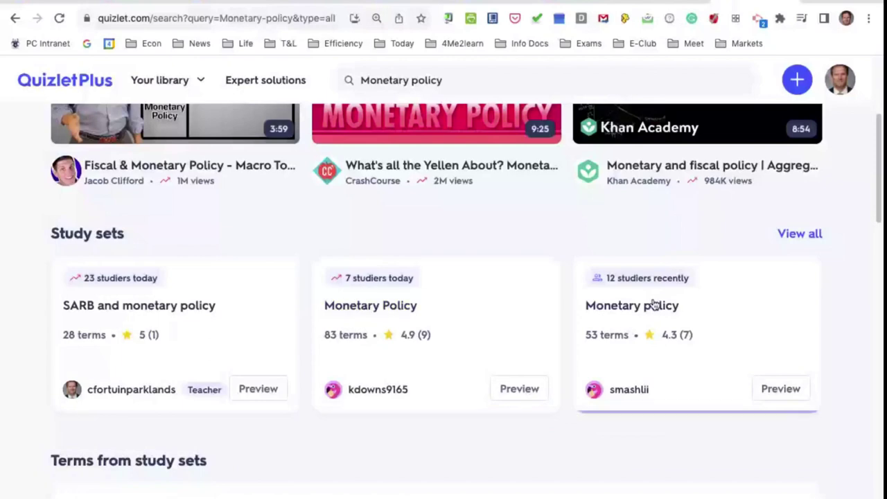
pyautogui.scroll(-1, 653, 303)
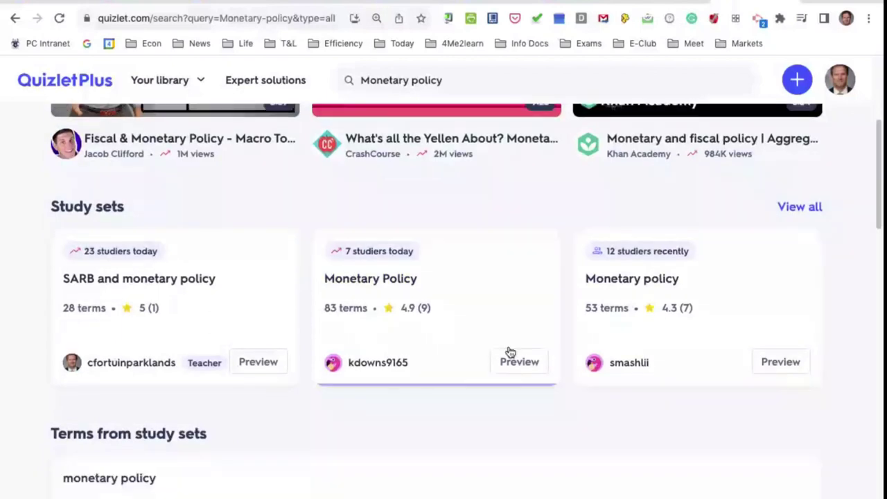
pyautogui.scroll(-1, 291, 338)
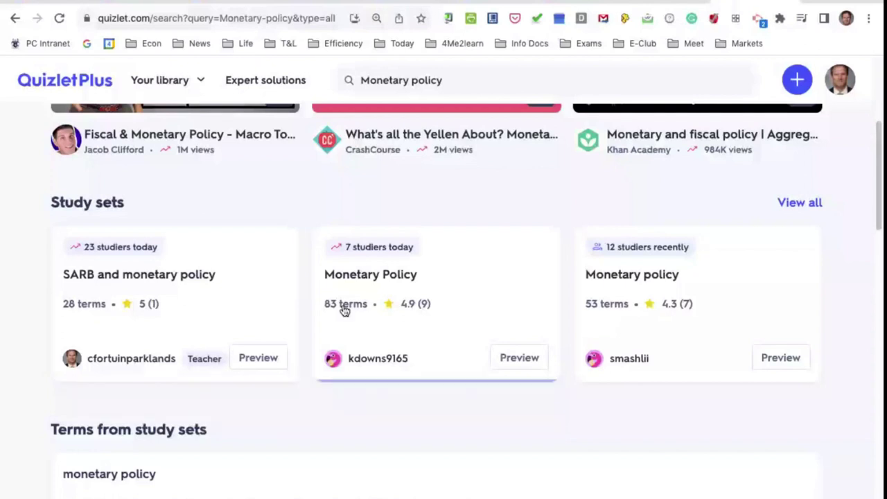
pyautogui.click(517, 360)
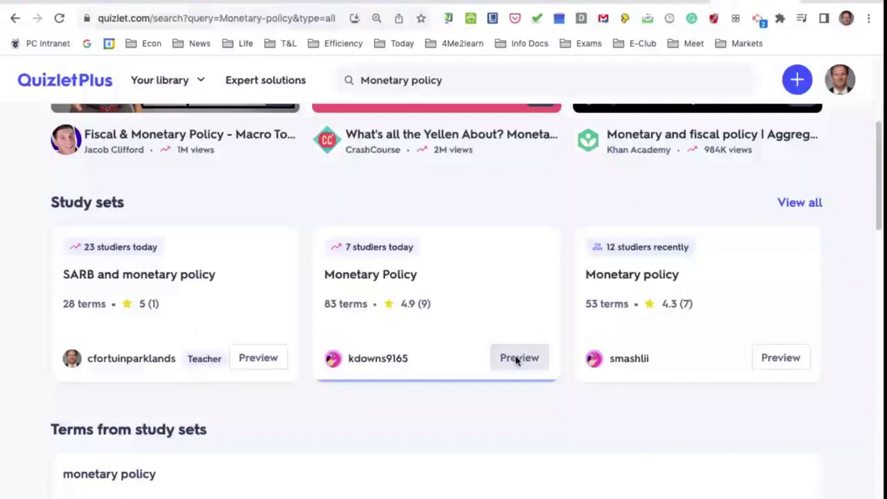
pyautogui.scroll(-3, 517, 324)
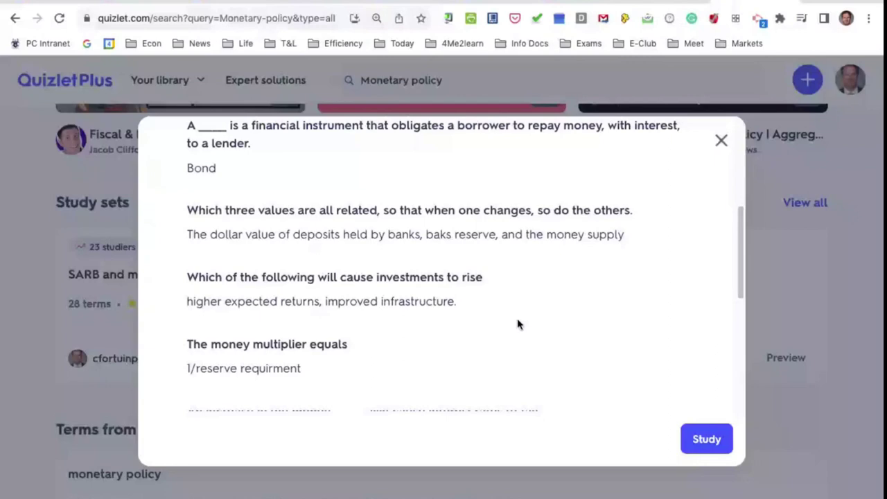
pyautogui.click(784, 359)
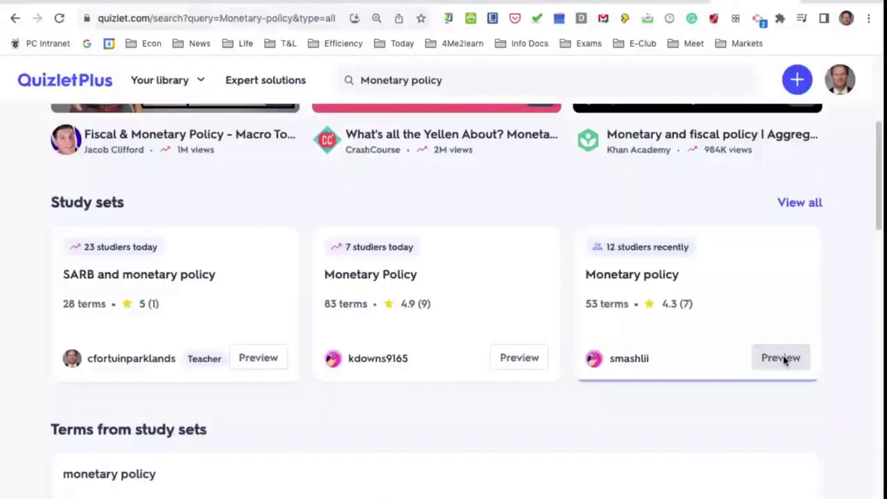
# Preview the 53-term Monetary policy study set and close the preview
pyautogui.click(781, 358)
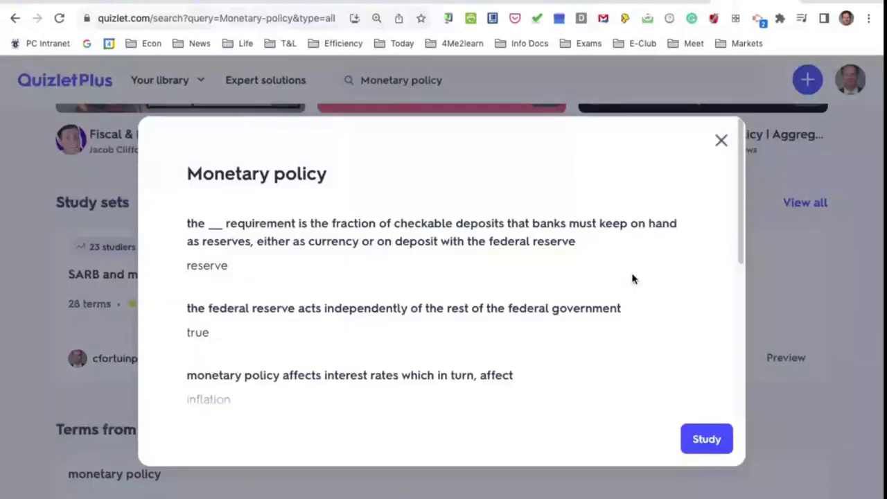
pyautogui.scroll(-1, 408, 229)
pyautogui.scroll(1, 409, 228)
pyautogui.click(721, 140)
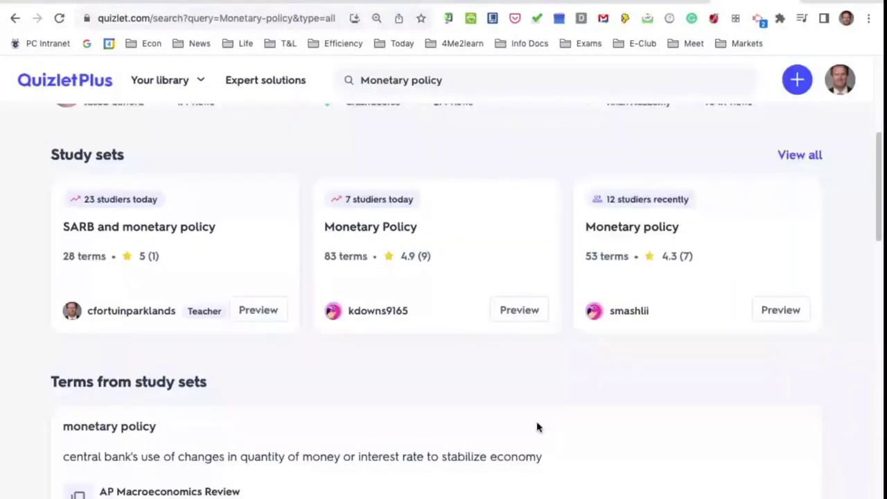
# Look through the remaining Monetary policy results, including terms, users, questions, textbooks and classes
pyautogui.scroll(-5, 537, 427)
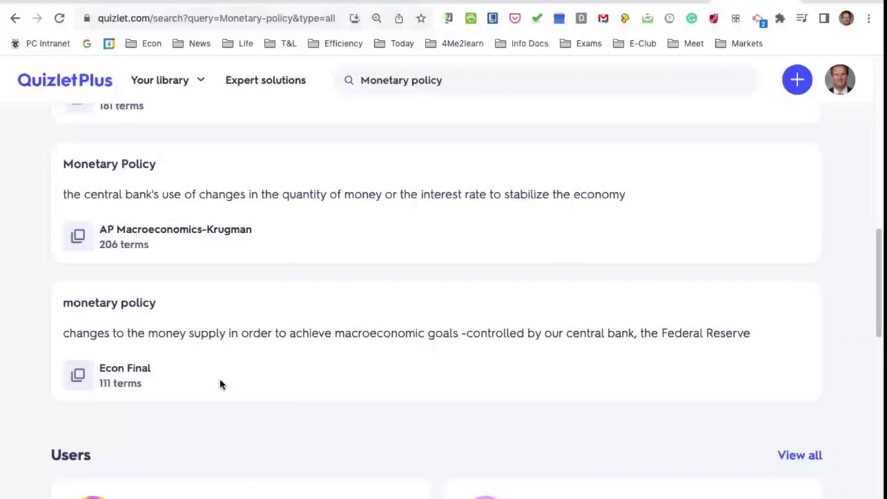
pyautogui.scroll(-5, 220, 384)
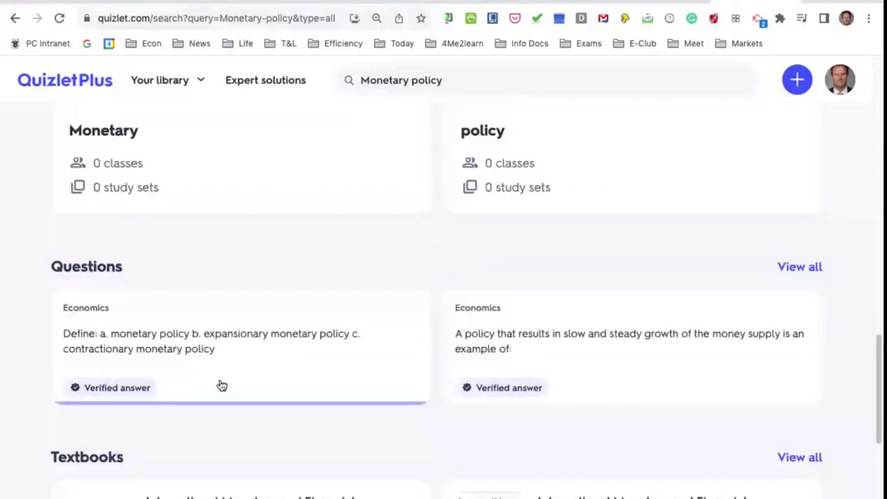
pyautogui.scroll(-4, 222, 385)
pyautogui.scroll(1, 596, 372)
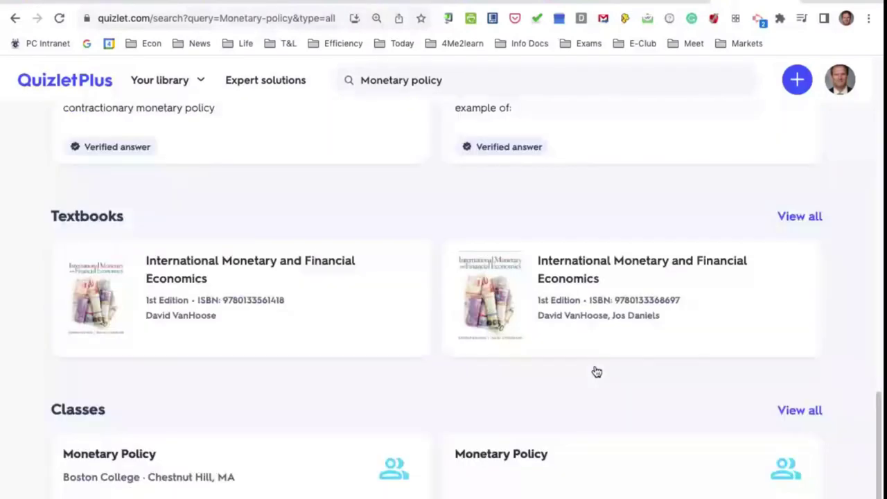
pyautogui.scroll(8, 596, 372)
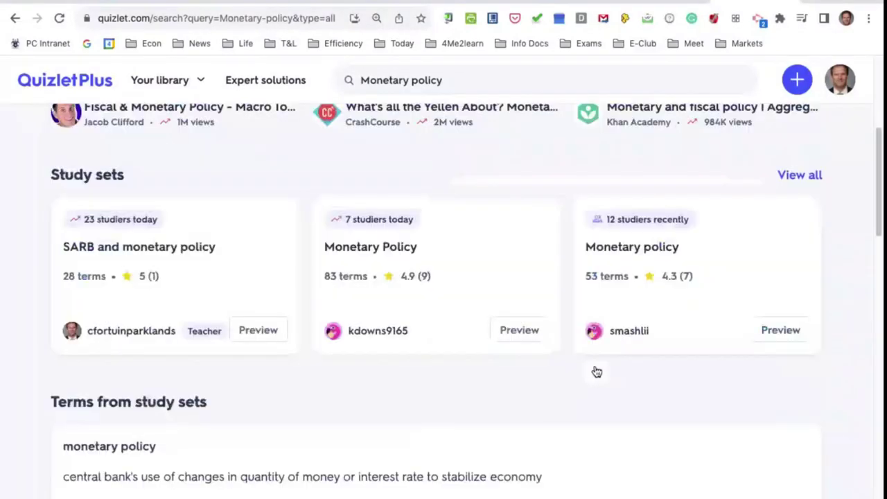
pyautogui.scroll(4, 596, 372)
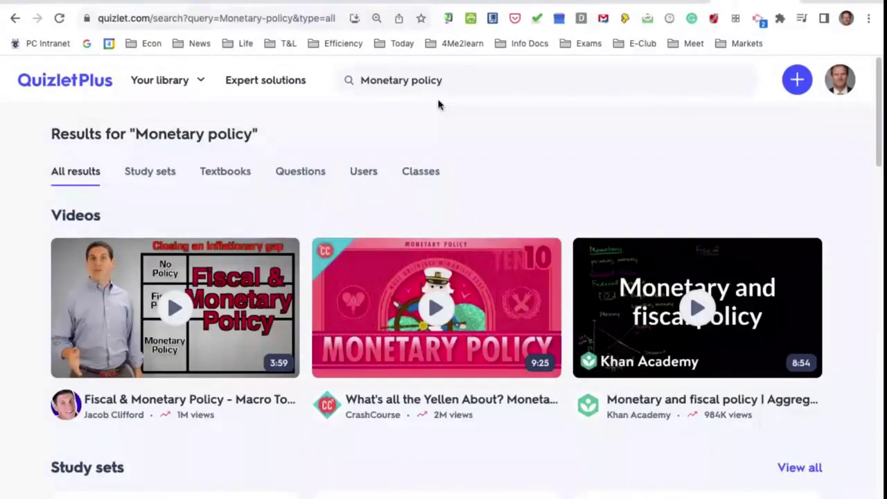
# Change the search query to "fiscal policy" and run the search
pyautogui.moveTo(409, 80); pyautogui.dragTo(361, 80)
pyautogui.write('Dia')
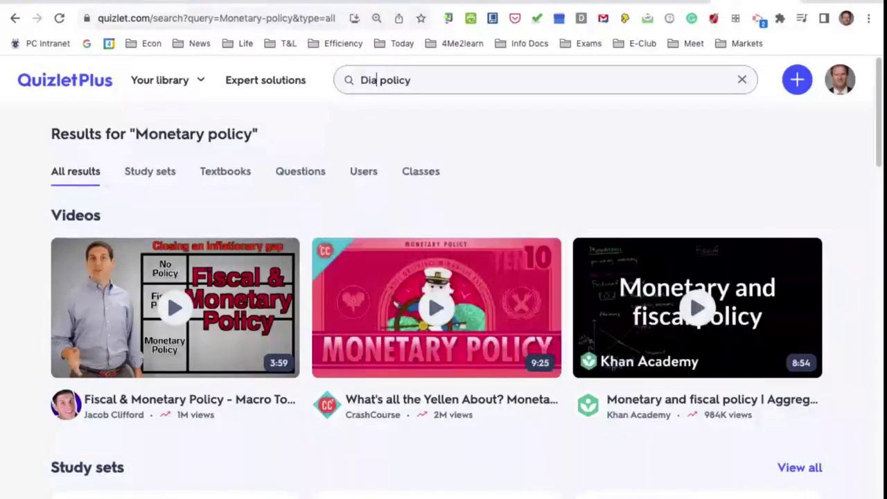
pyautogui.write('g')
pyautogui.press('BackSpace')
pyautogui.press('BackSpace')
pyautogui.press('BackSpace')
pyautogui.press('BackSpace')
pyautogui.write('Fl')
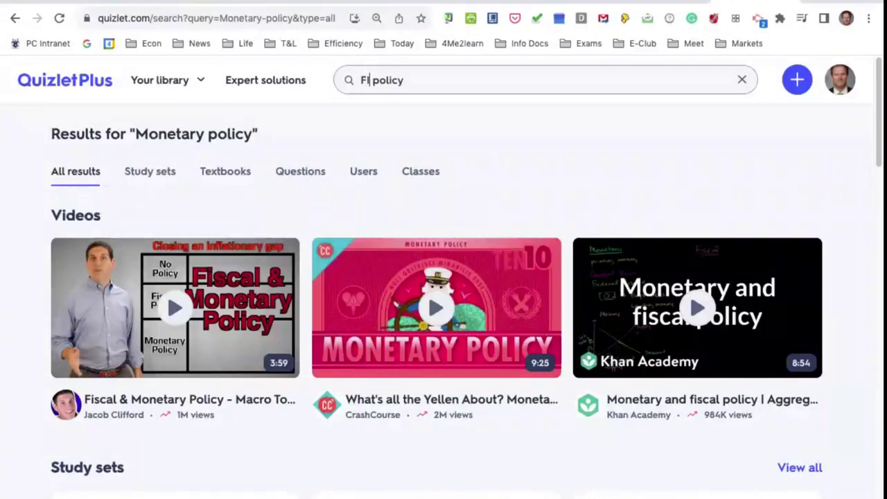
pyautogui.write('iscal')
pyautogui.click(411, 114)
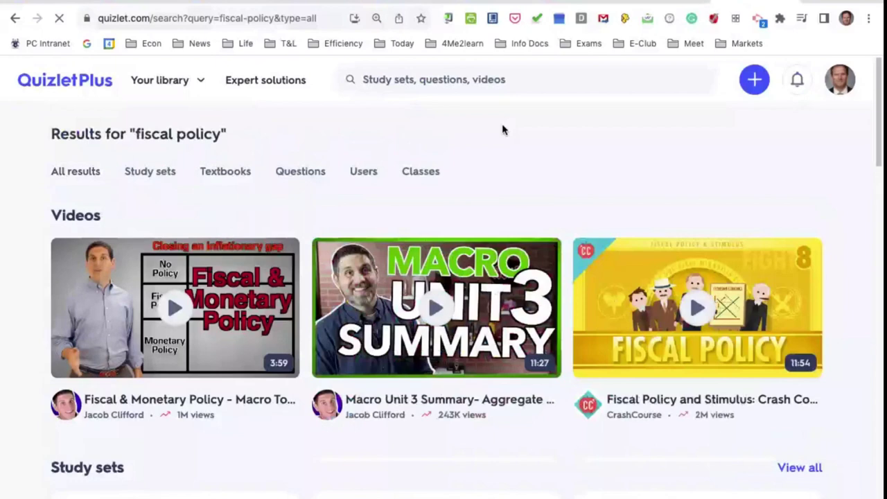
# Preview the terms and definitions of the 18-term Fiscal Policy study set
pyautogui.scroll(-3, 172, 360)
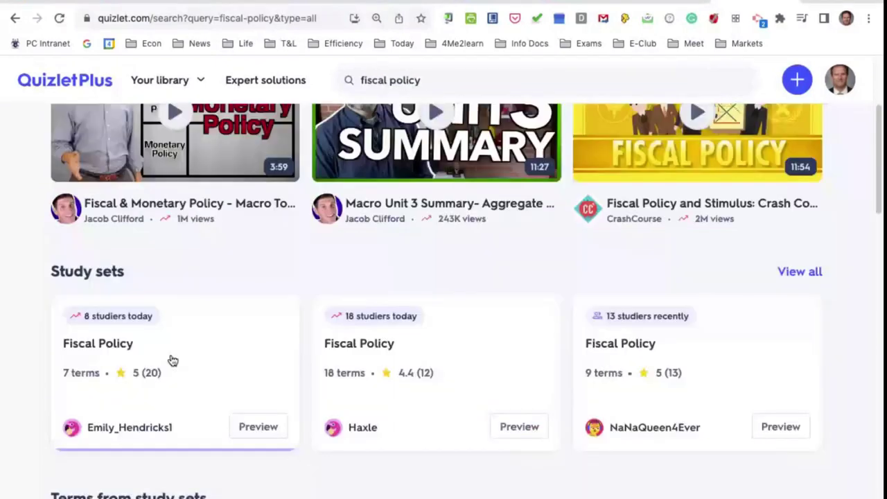
pyautogui.click(528, 428)
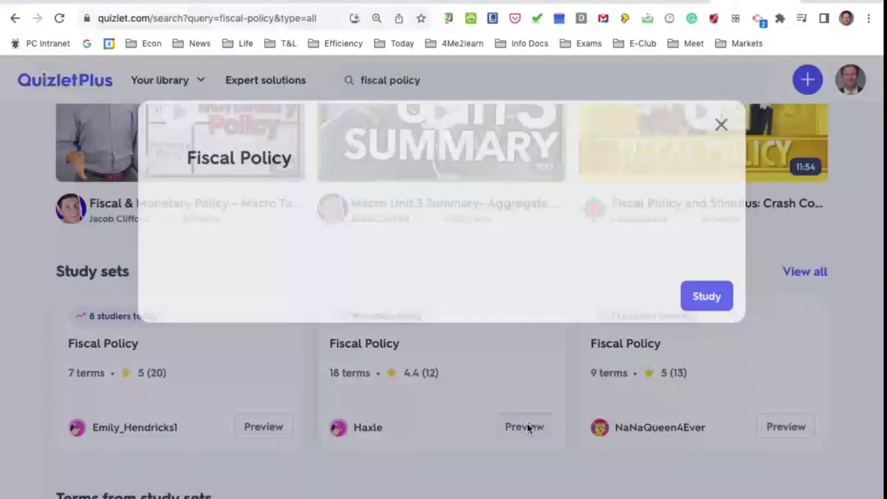
pyautogui.scroll(-2, 577, 380)
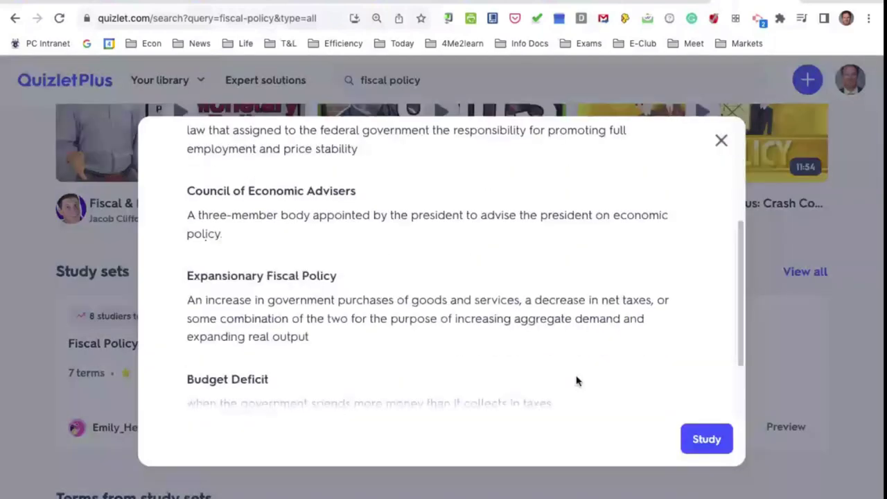
# Open the previewed Fiscal Policy set for study and make a copy of it as a new study set
pyautogui.click(707, 439)
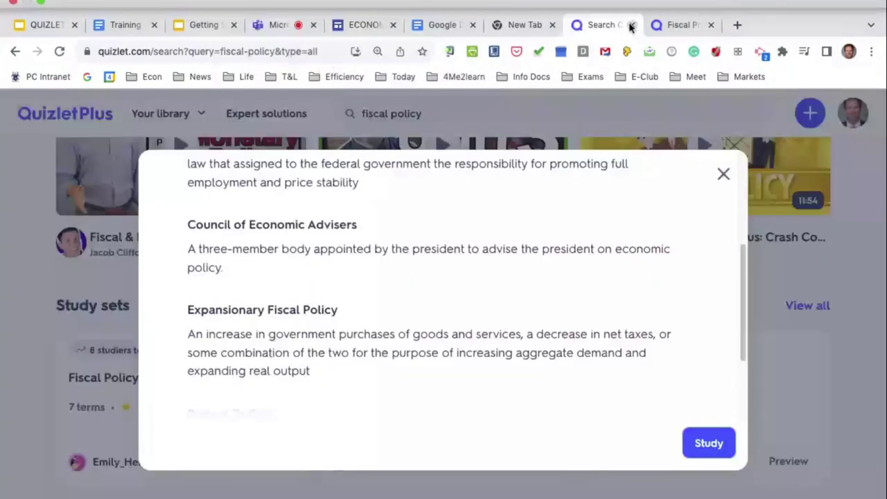
pyautogui.click(631, 24)
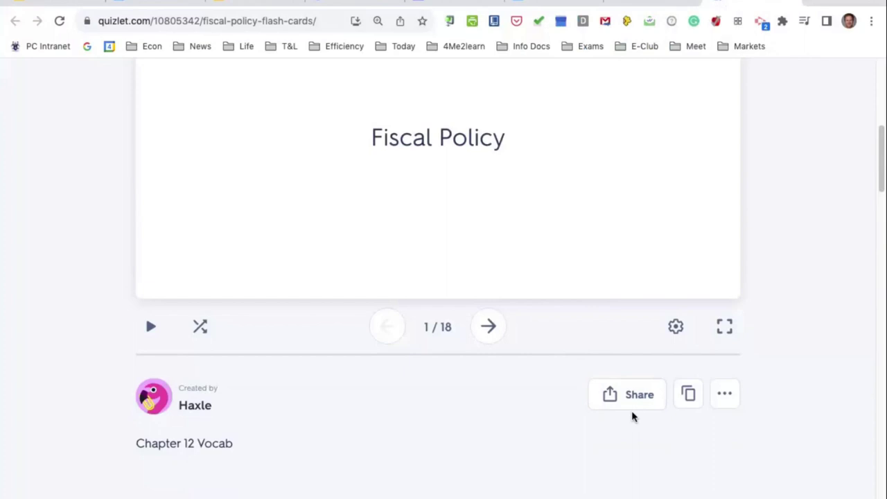
pyautogui.click(689, 396)
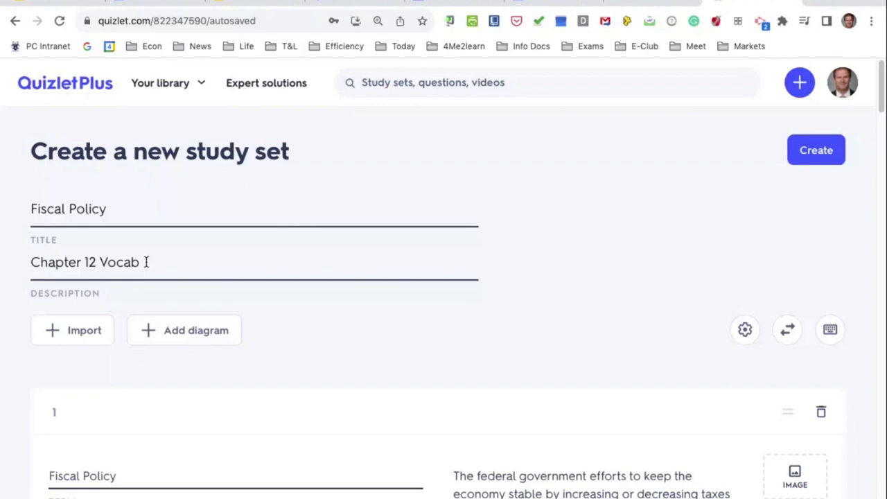
# Replace the copied study set's description with "Adapted for NSC Gr 12 Economics exam"
pyautogui.scroll(-1, 131, 222)
pyautogui.click(115, 189)
pyautogui.click(142, 241)
pyautogui.moveTo(141, 240); pyautogui.dragTo(29, 240)
pyautogui.write('A')
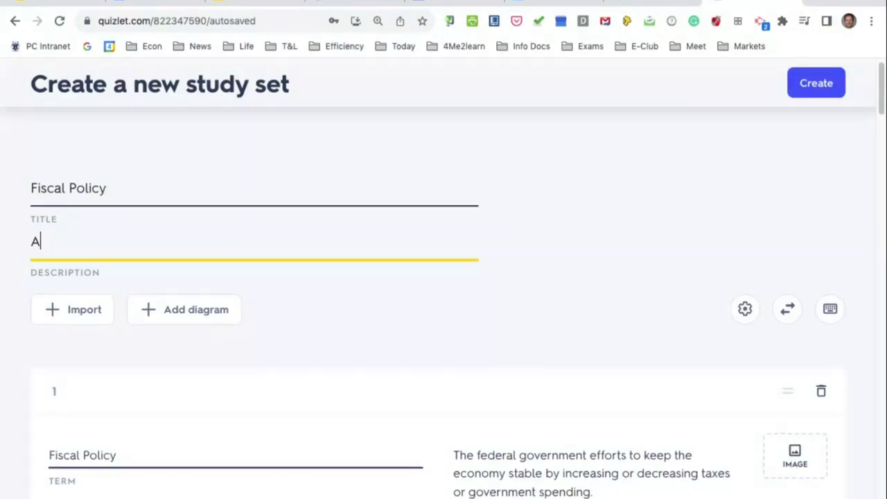
pyautogui.write('dapted for ')
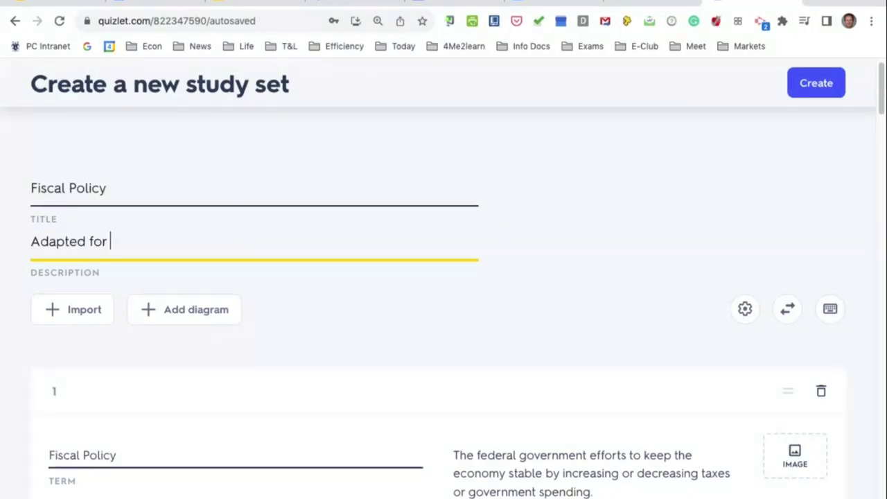
pyautogui.write('NSC Gr 12 ')
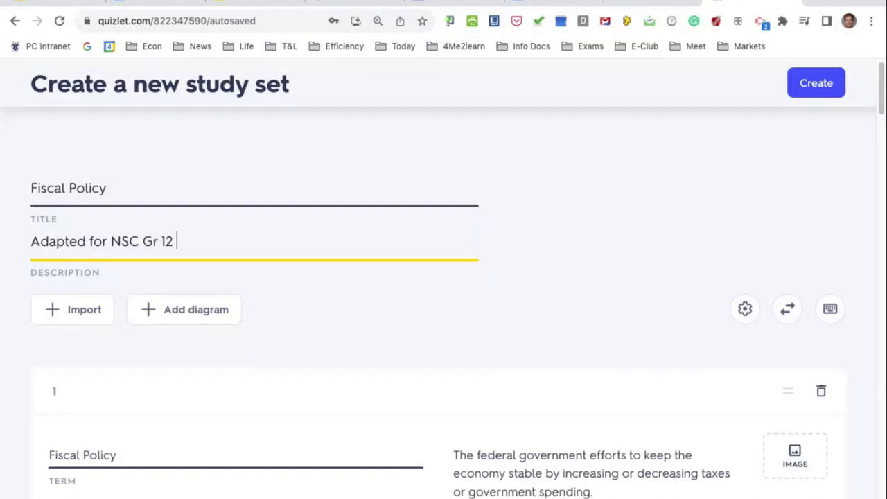
pyautogui.write('Economics exam')
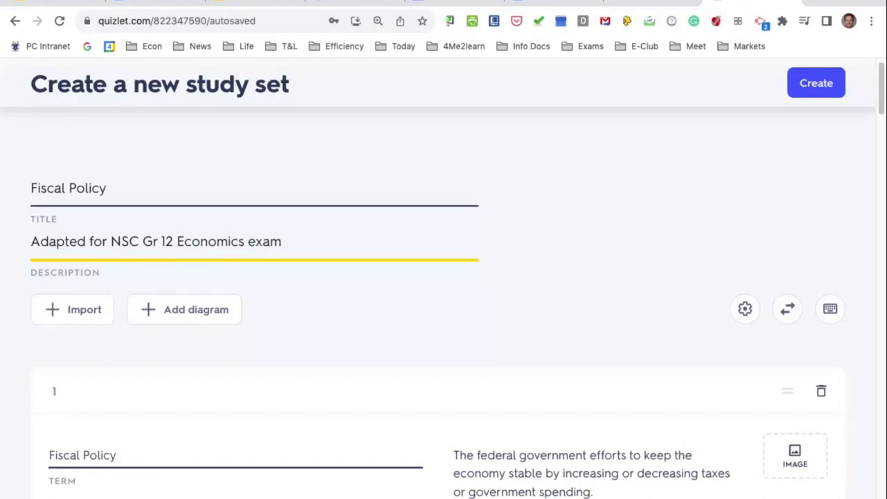
pyautogui.scroll(-2, 511, 419)
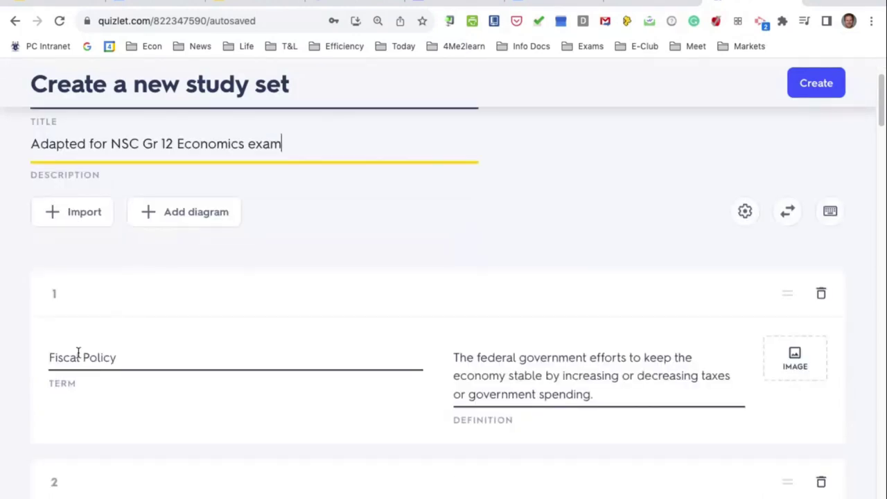
# Remove the whole existing definition from the first card, Fiscal Policy
pyautogui.scroll(-1, 224, 299)
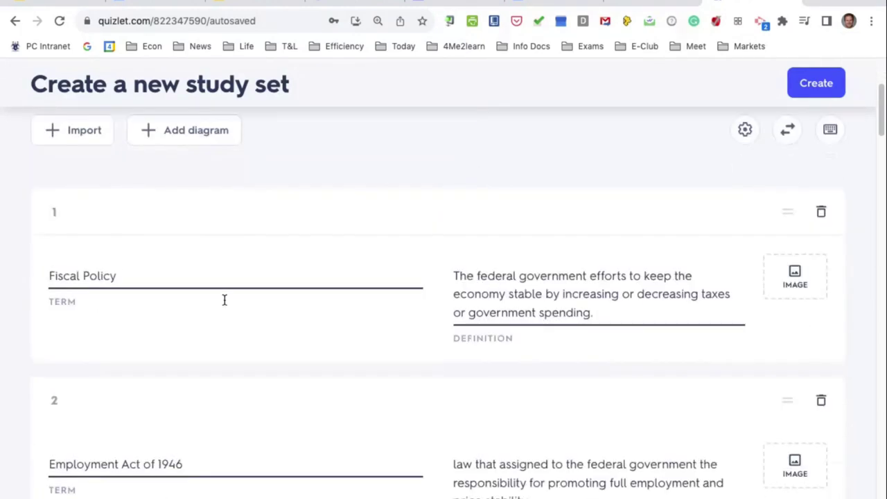
pyautogui.click(118, 274)
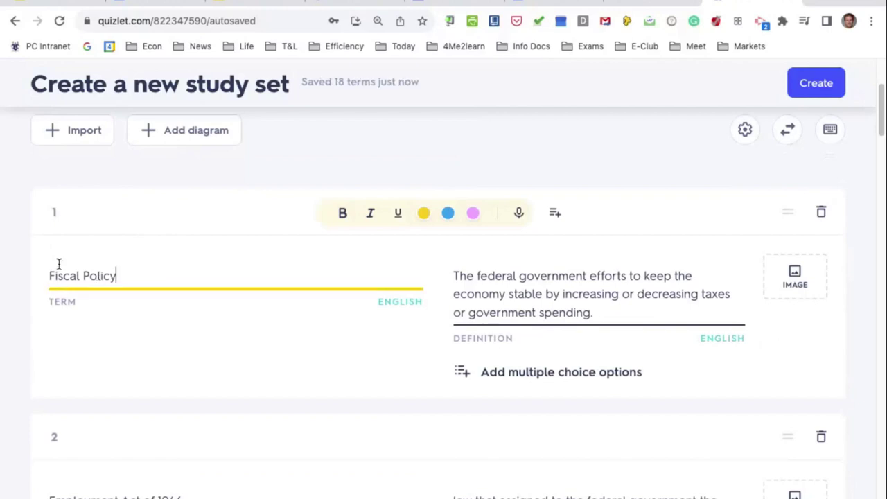
pyautogui.moveTo(475, 276); pyautogui.dragTo(520, 277)
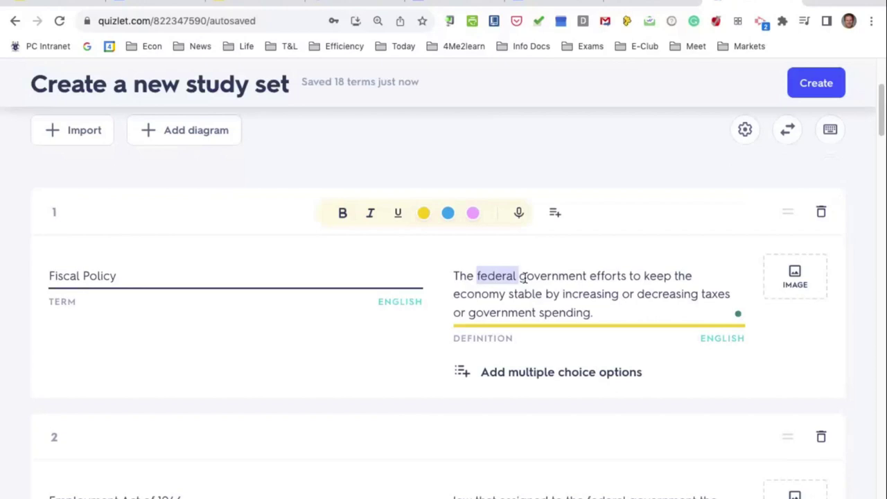
pyautogui.click(727, 346)
pyautogui.click(606, 317)
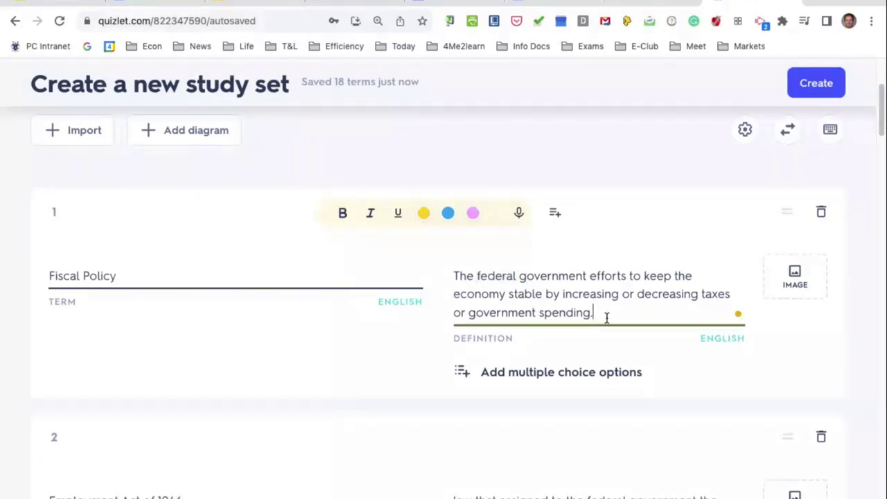
pyautogui.keyDown('shift'); pyautogui.click(478, 277); pyautogui.keyUp('shift')
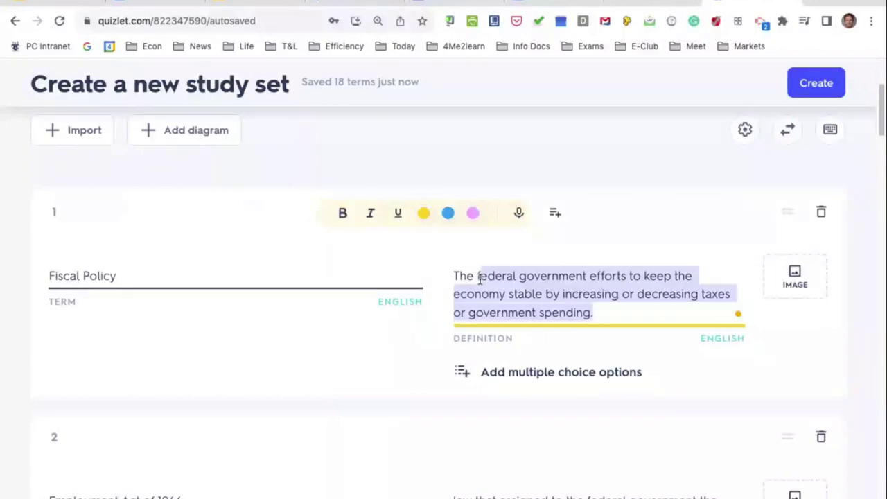
pyautogui.hotkey('shift', 'Home')
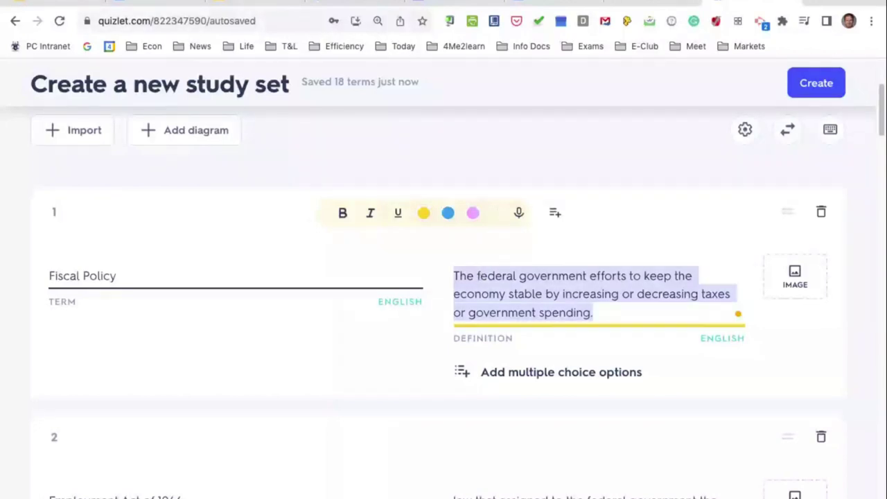
pyautogui.hotkey('ctrl', 'x')
# Fill the Fiscal Policy card's definition with the suggestion "the use of government spending and revenue collection to influence the economy"
pyautogui.click(126, 275)
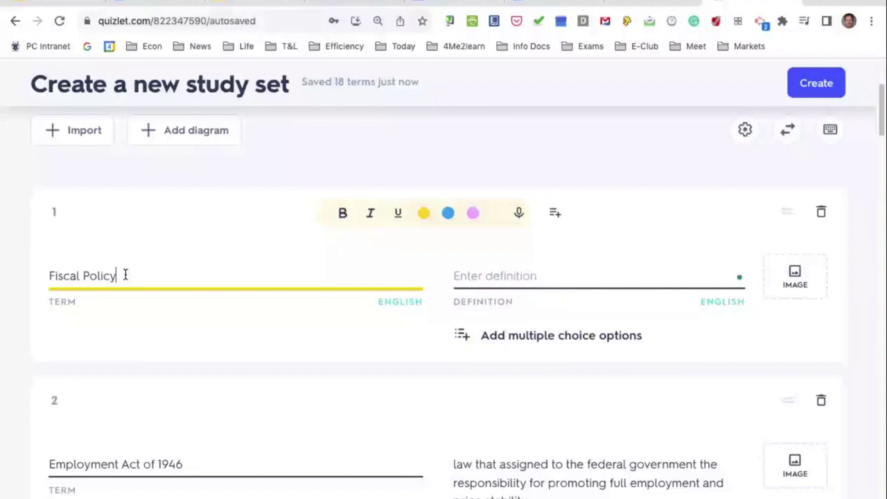
pyautogui.press('Tab')
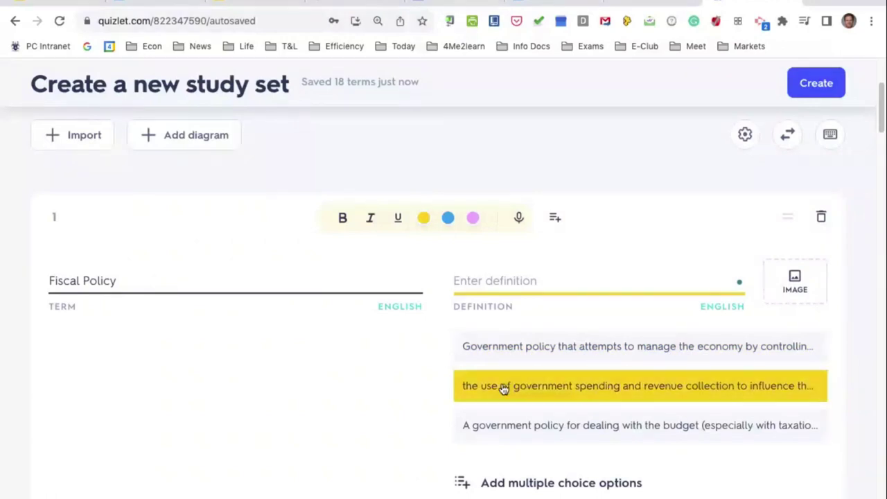
pyautogui.click(503, 389)
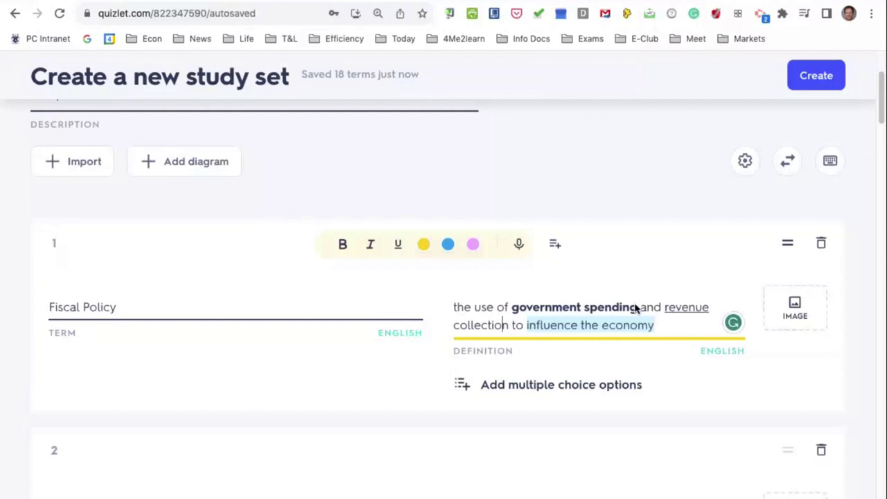
# Review the terms and definitions of the remaining cards through to the end of the study set
pyautogui.scroll(1, 658, 284)
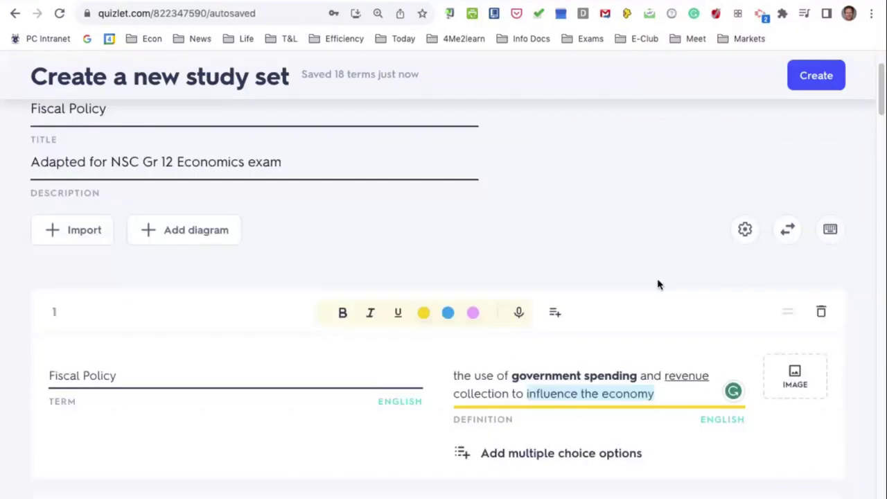
pyautogui.scroll(-2, 659, 284)
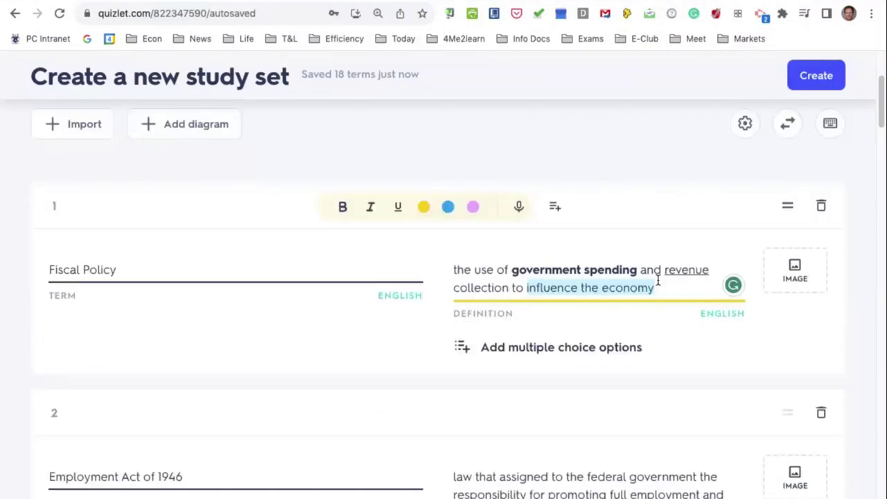
pyautogui.scroll(-6, 176, 435)
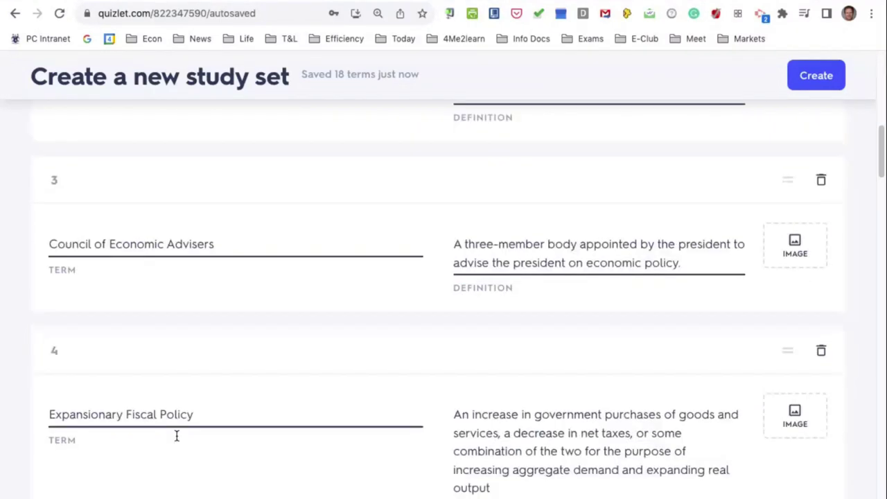
pyautogui.scroll(-3, 176, 435)
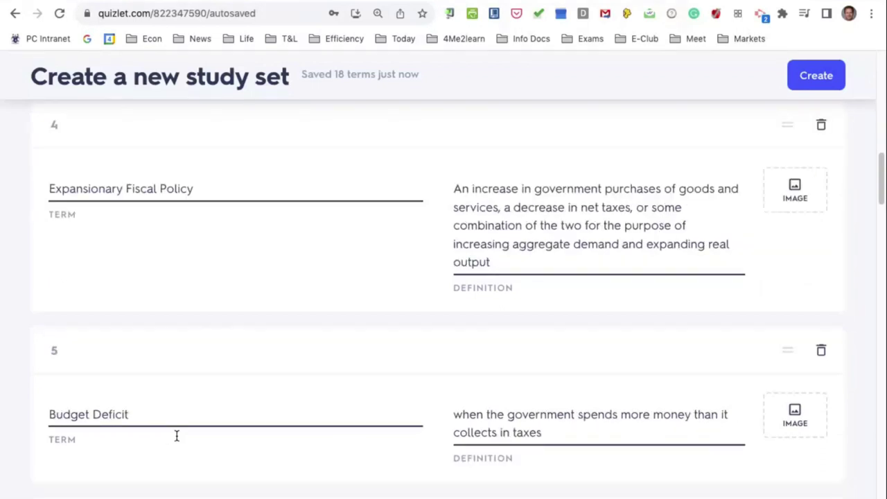
pyautogui.scroll(-12, 176, 435)
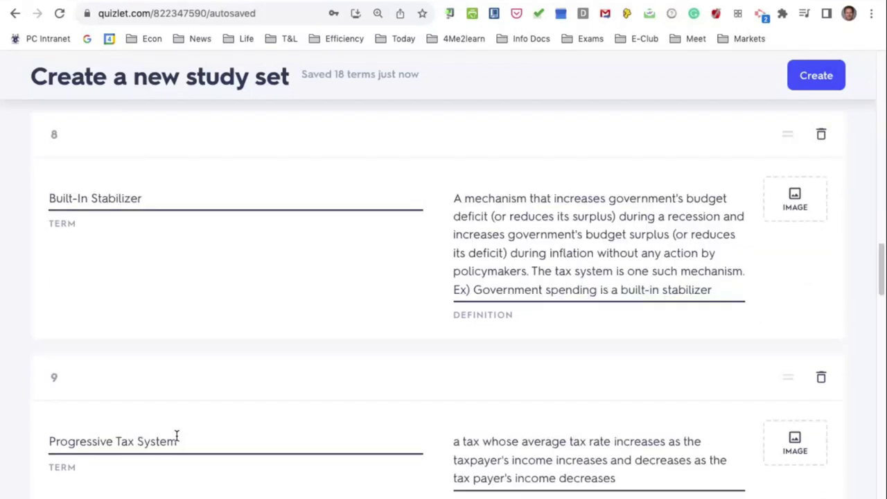
pyautogui.scroll(-4, 176, 435)
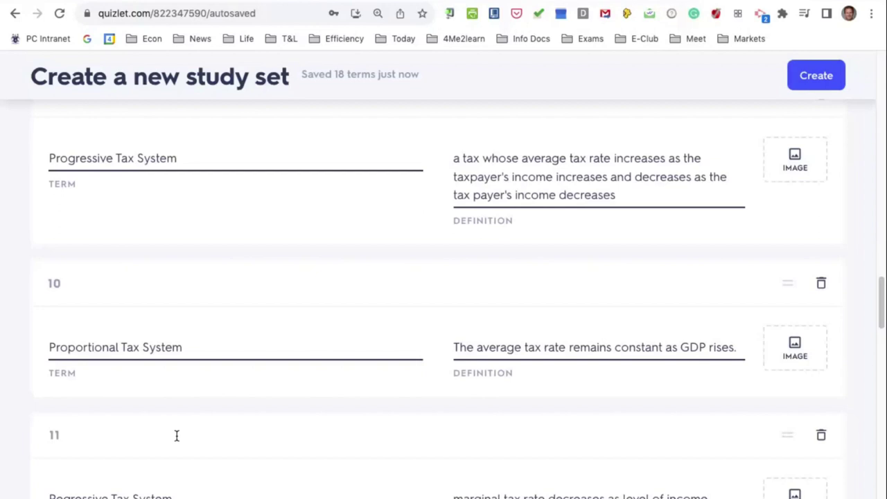
pyautogui.scroll(-6, 175, 435)
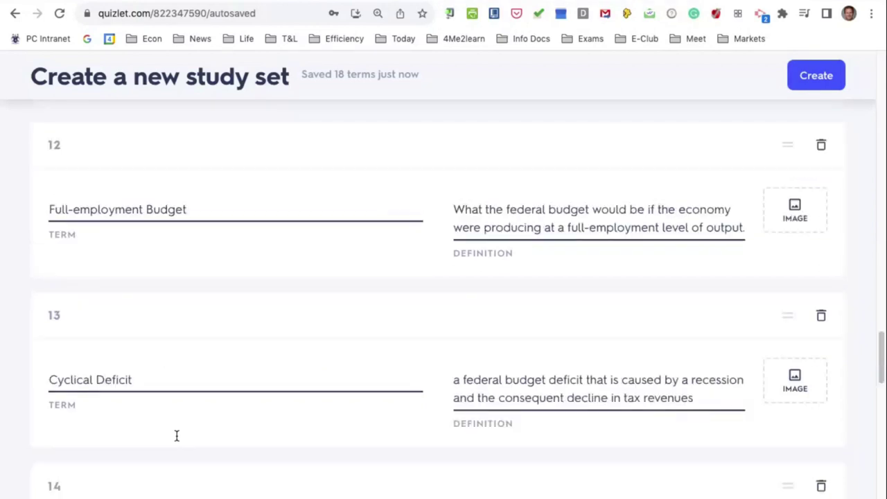
pyautogui.scroll(-4, 176, 435)
pyautogui.scroll(-3, 177, 436)
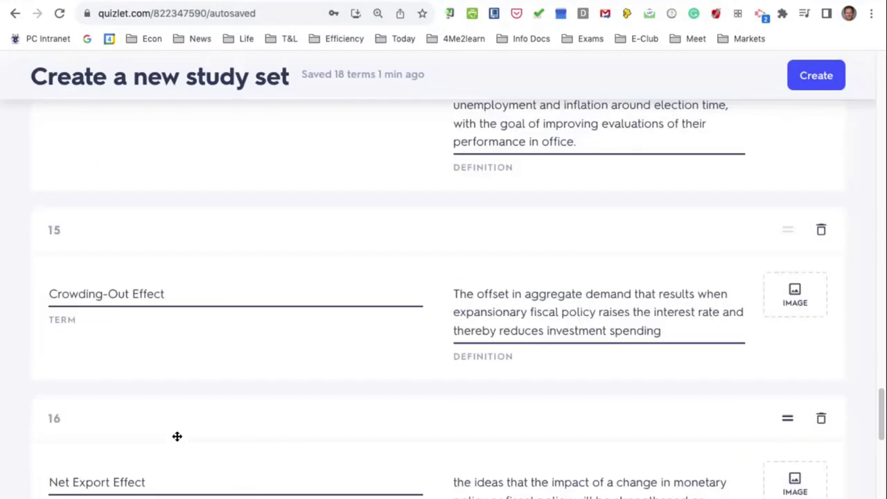
pyautogui.scroll(-3, 177, 436)
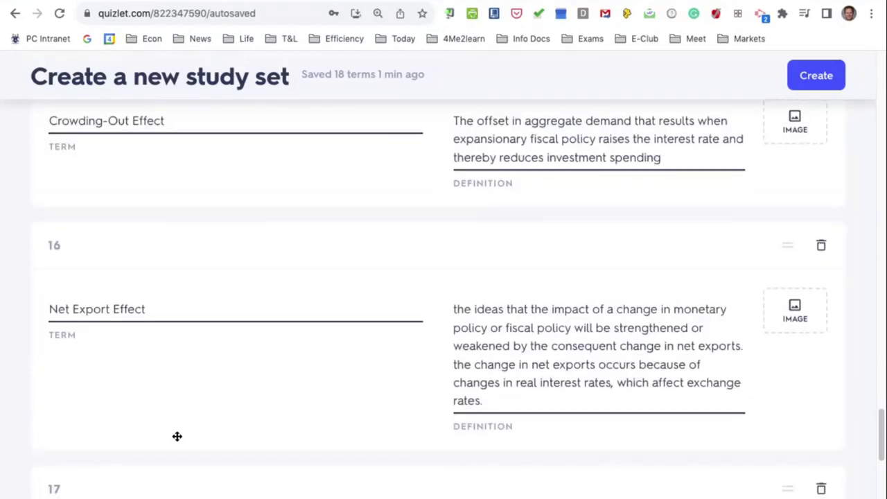
pyautogui.scroll(-7, 176, 435)
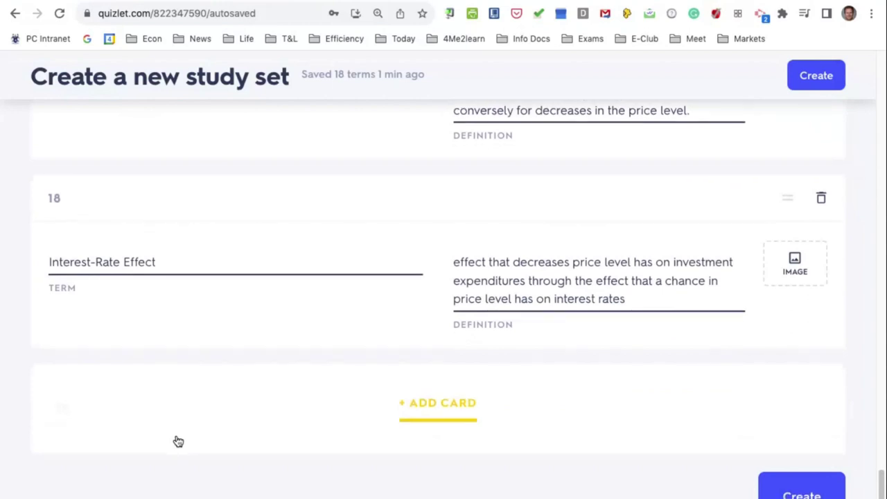
# Add a card with the term "National budget" and the suggested definition "The yearly financial plan for the national government"
pyautogui.click(178, 441)
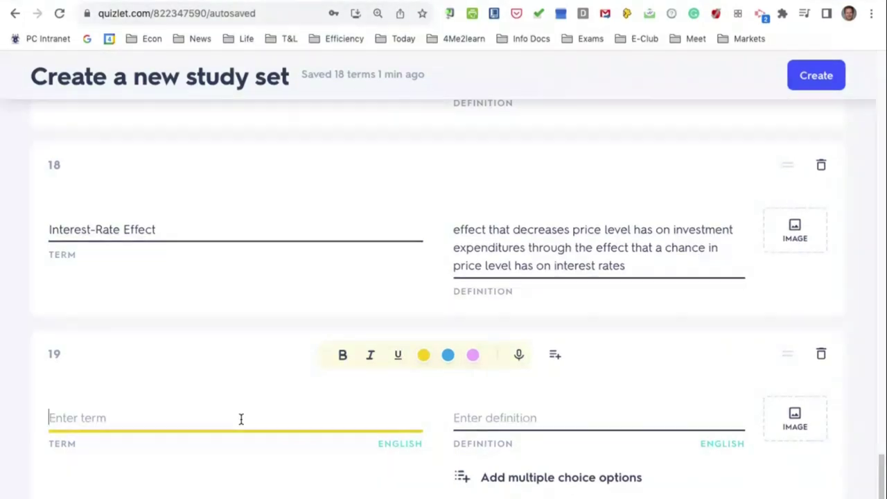
pyautogui.write('Nationa')
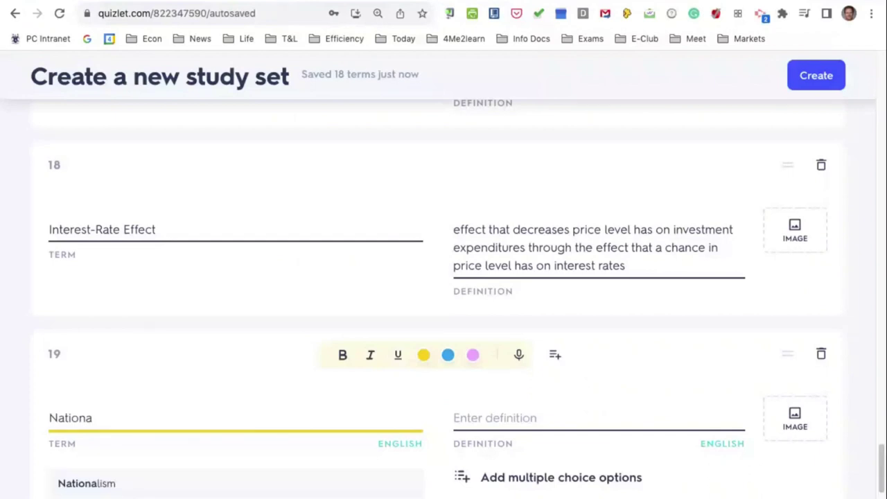
pyautogui.write('l budget')
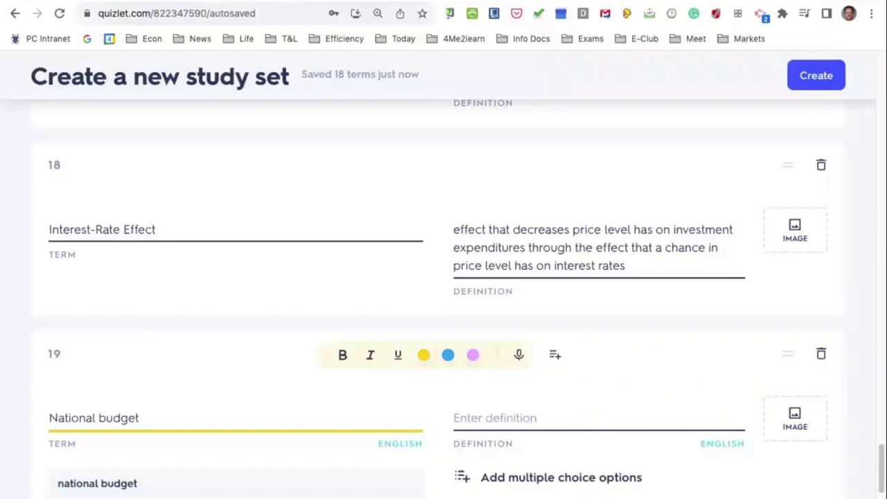
pyautogui.click(486, 420)
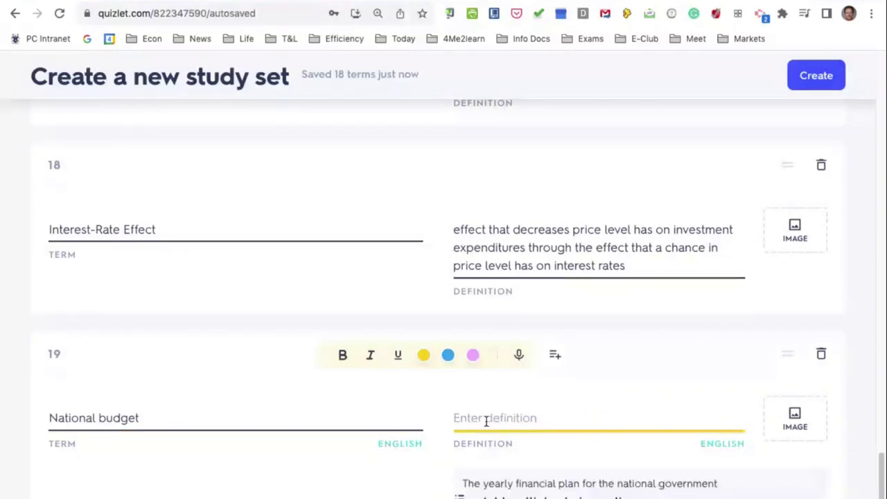
pyautogui.scroll(-1, 486, 421)
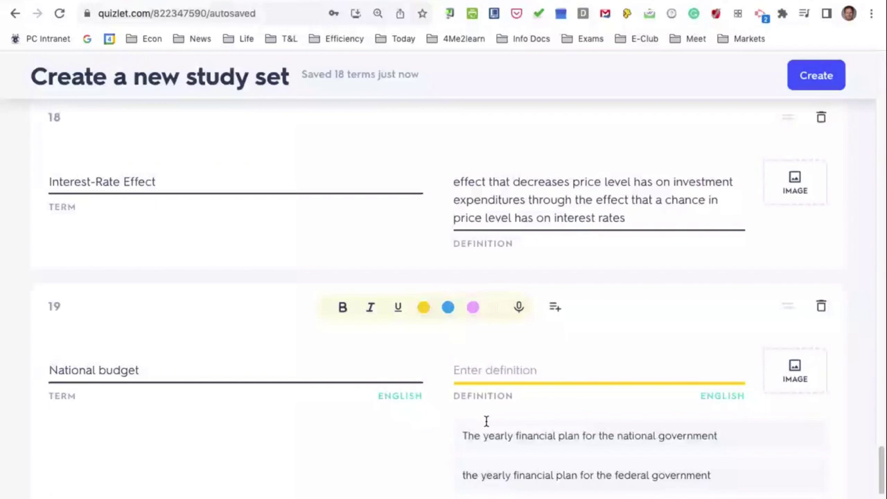
pyautogui.scroll(-2, 486, 420)
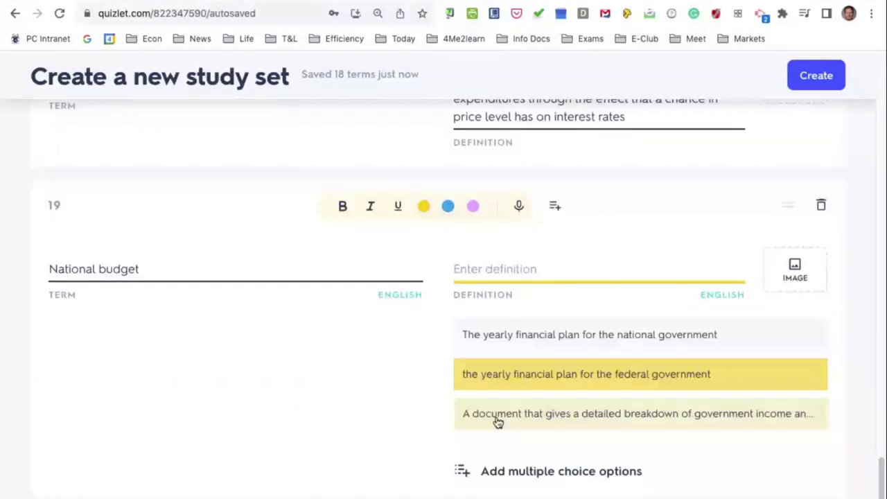
pyautogui.click(504, 338)
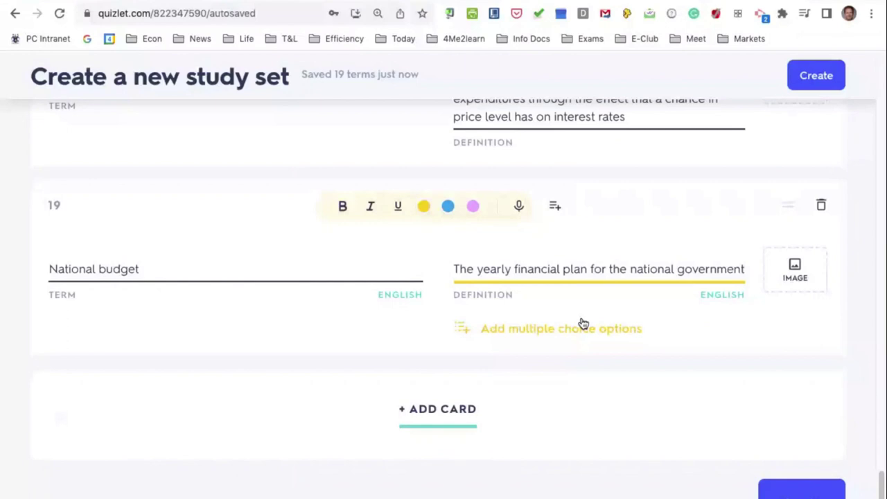
# Create the adapted study set and look over the options for sharing it
pyautogui.scroll(-1, 724, 459)
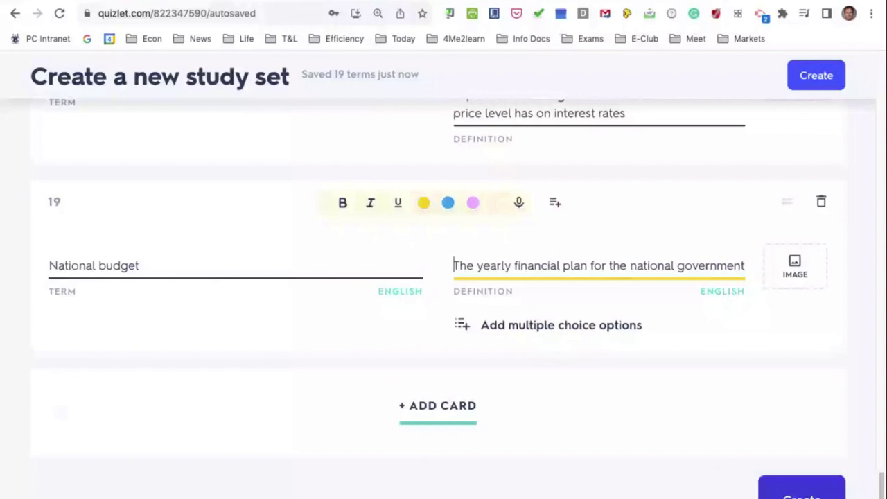
pyautogui.click(801, 490)
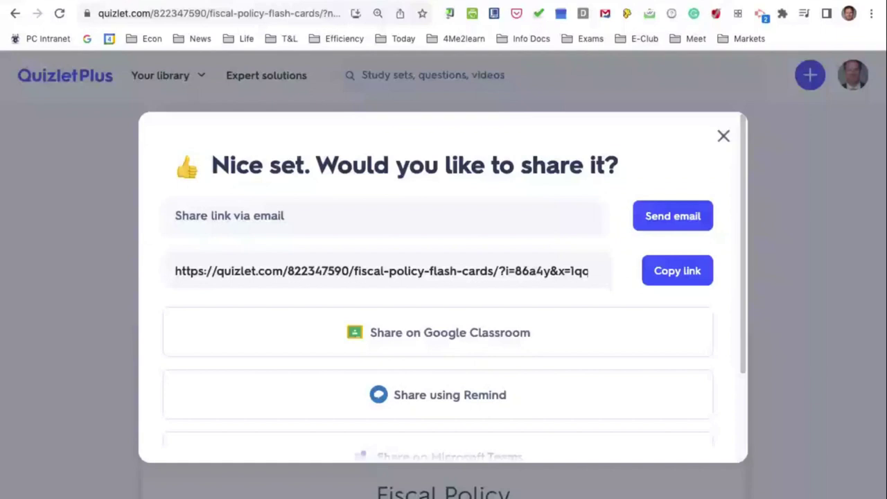
pyautogui.scroll(-1, 679, 216)
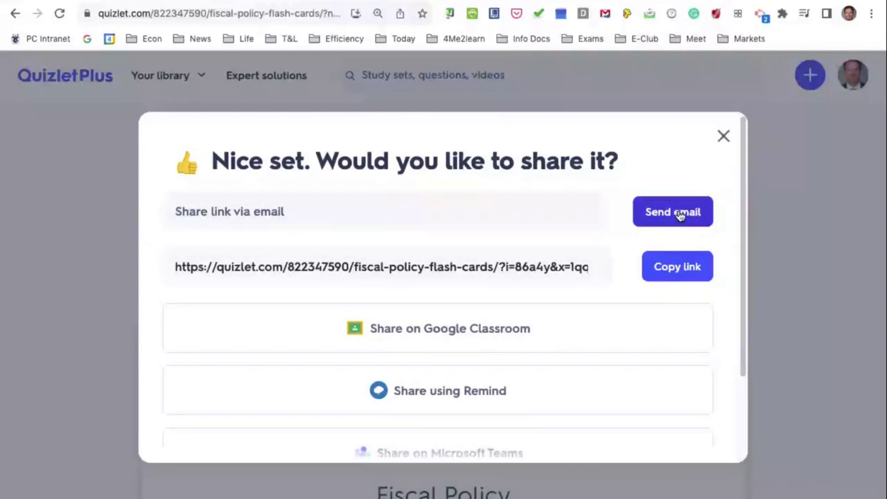
pyautogui.scroll(-2, 419, 414)
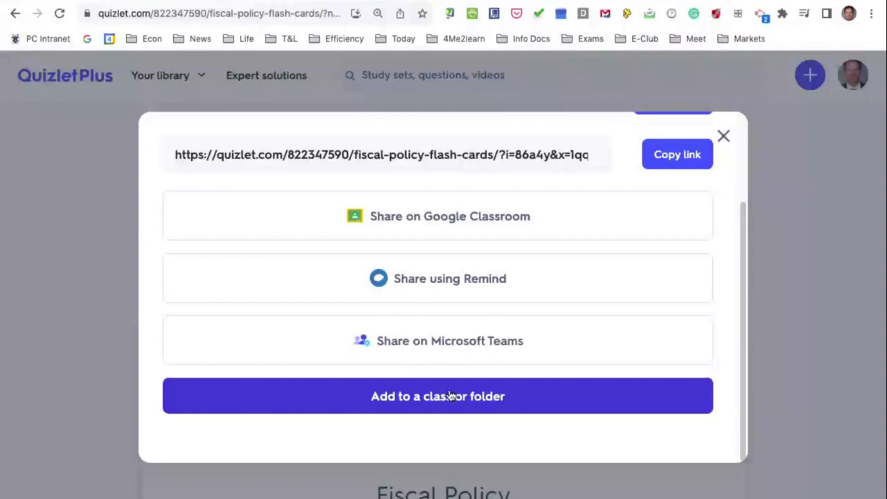
# Add the study set to the Gr 12 Economics folder and to the Grade 12 Economics class
pyautogui.click(449, 395)
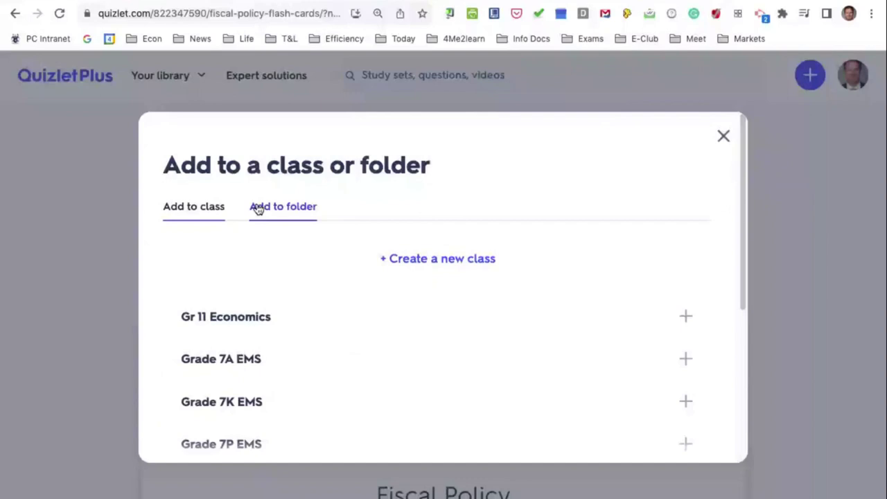
pyautogui.click(258, 207)
pyautogui.scroll(-2, 218, 356)
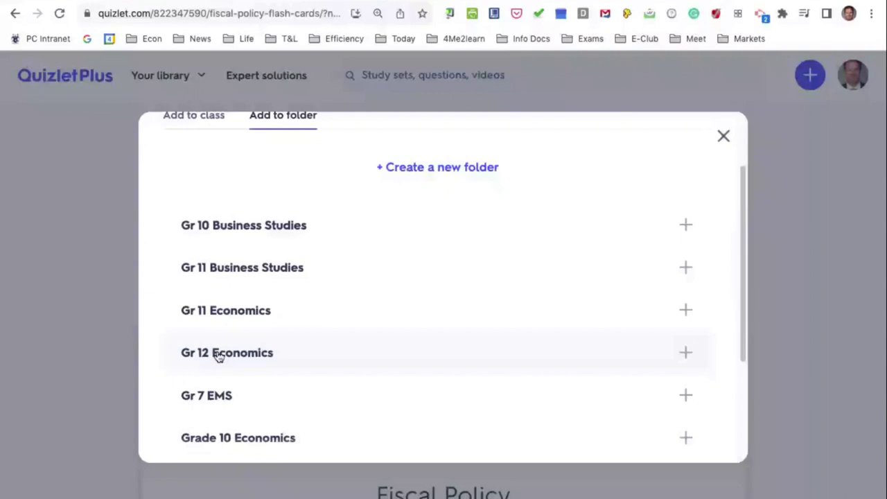
pyautogui.click(695, 358)
pyautogui.scroll(2, 398, 364)
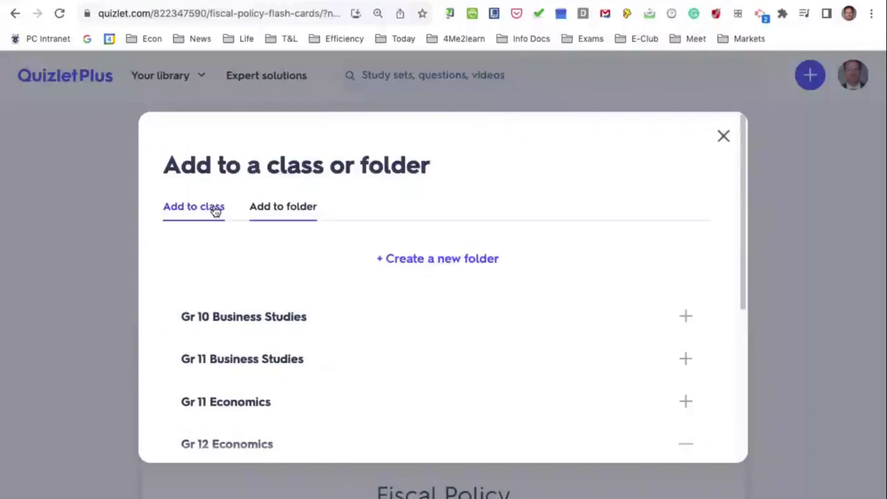
pyautogui.click(210, 211)
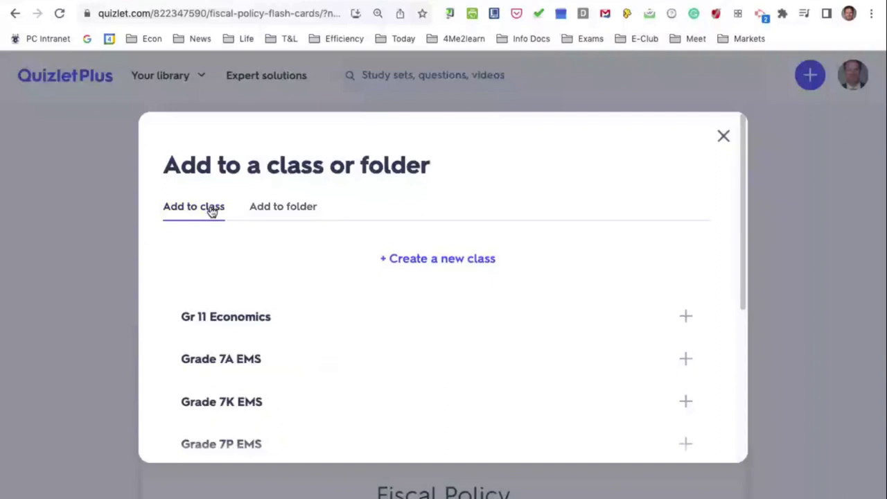
pyautogui.scroll(-4, 249, 319)
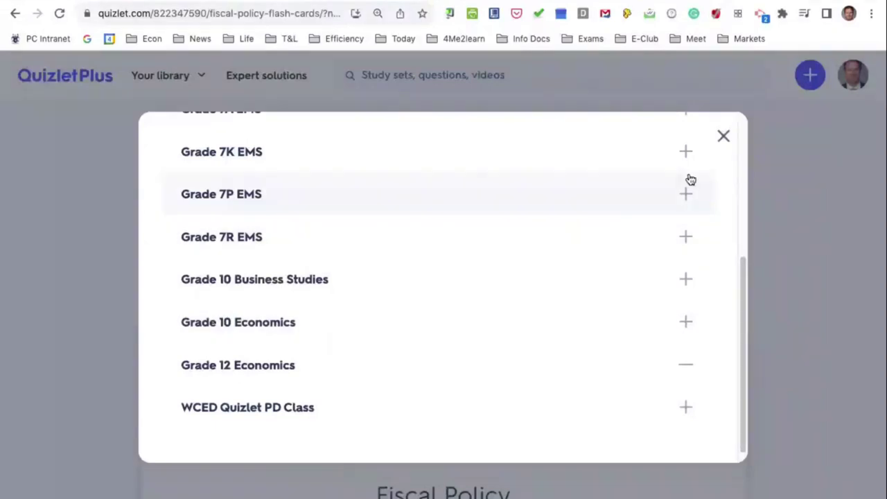
# Close the dialog for adding to a class or folder and open the Gr 12 Economics folder from the library
pyautogui.scroll(4, 688, 179)
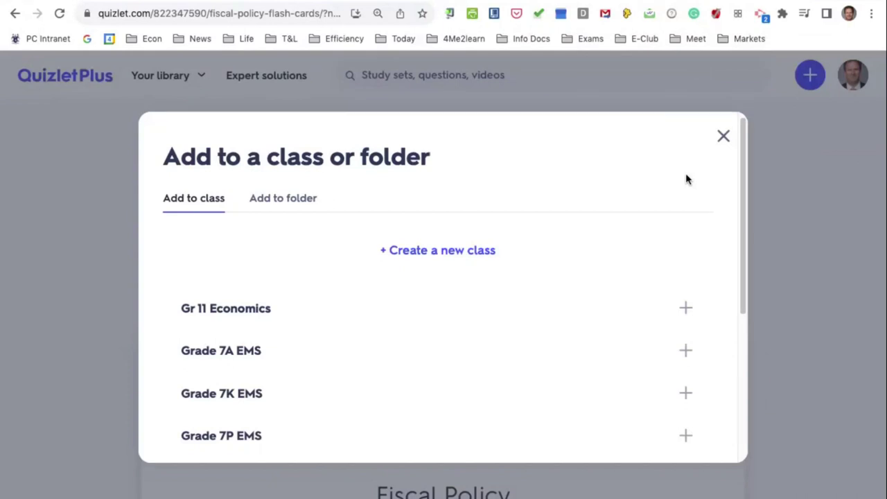
pyautogui.click(723, 136)
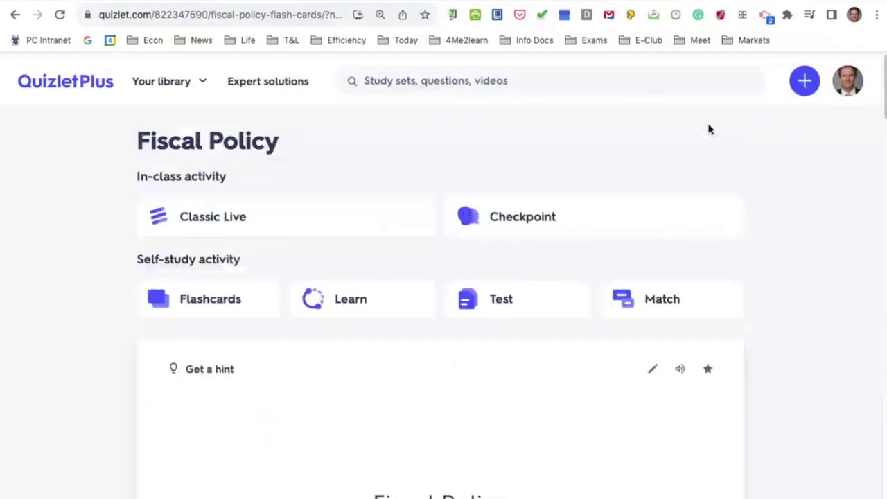
pyautogui.click(201, 79)
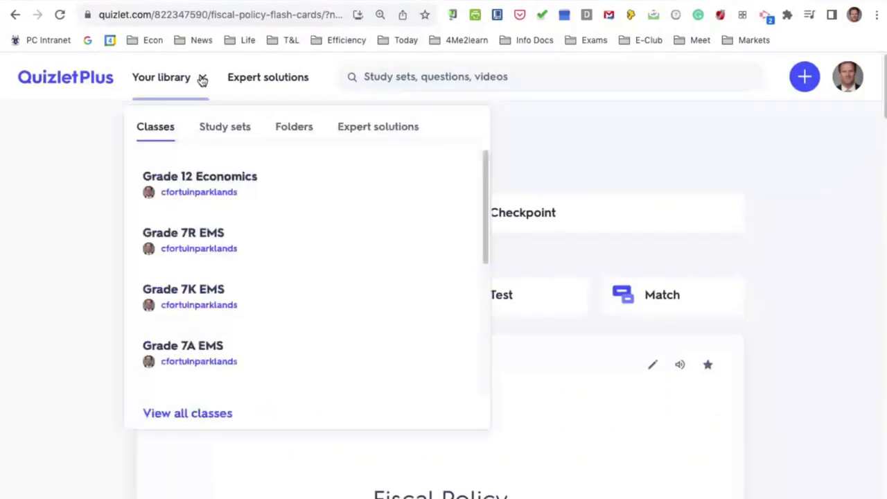
pyautogui.click(291, 130)
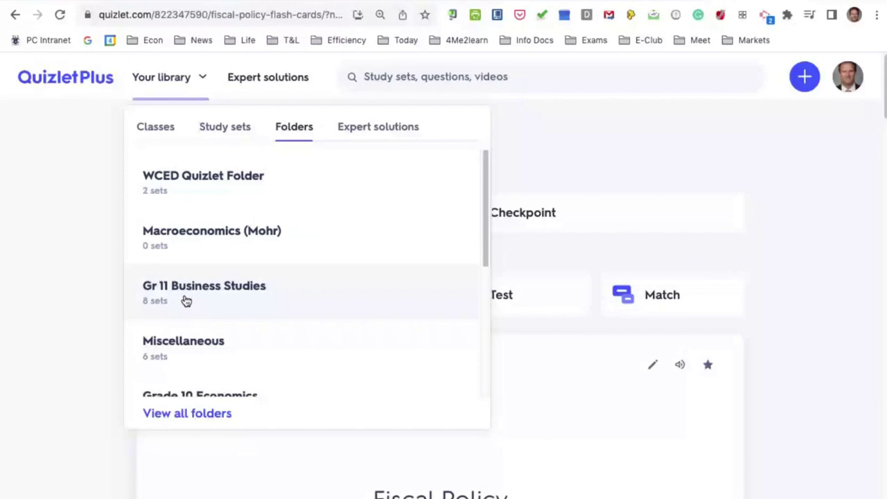
pyautogui.scroll(-3, 185, 301)
pyautogui.click(200, 293)
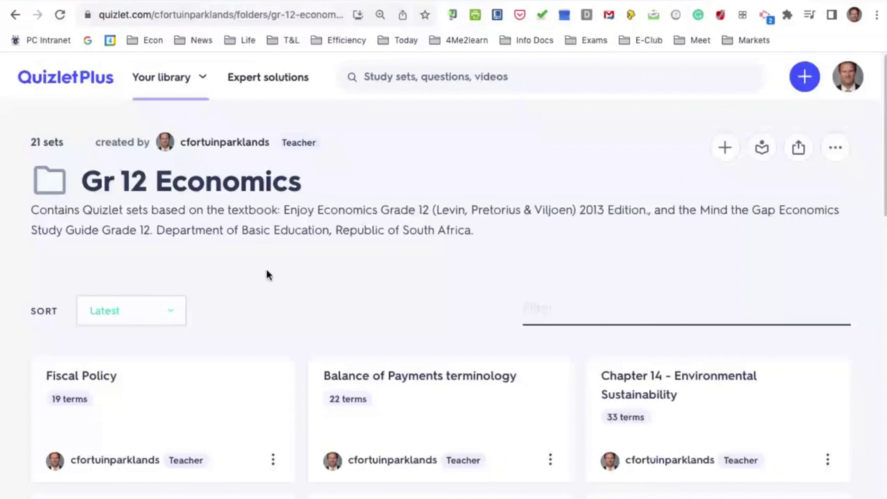
# Sort the study sets in the Gr 12 Economics folder alphabetically and locate the Fiscal Policy set
pyautogui.scroll(-1, 288, 286)
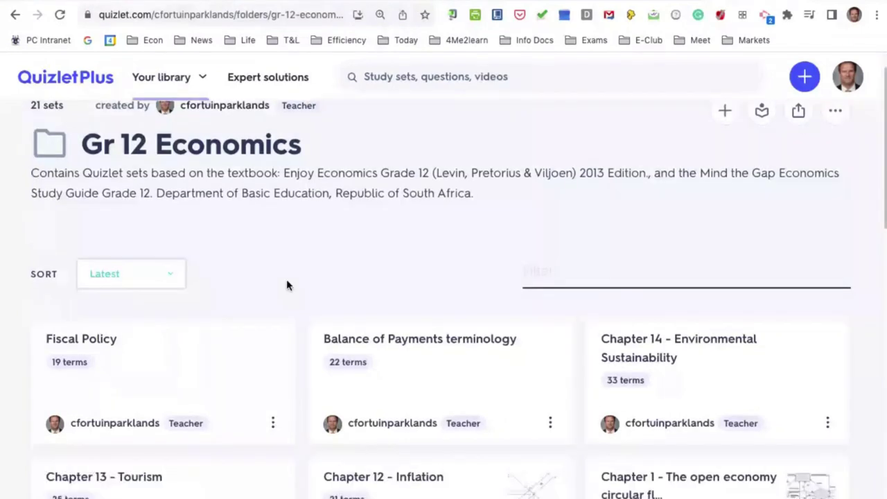
pyautogui.scroll(-1, 288, 285)
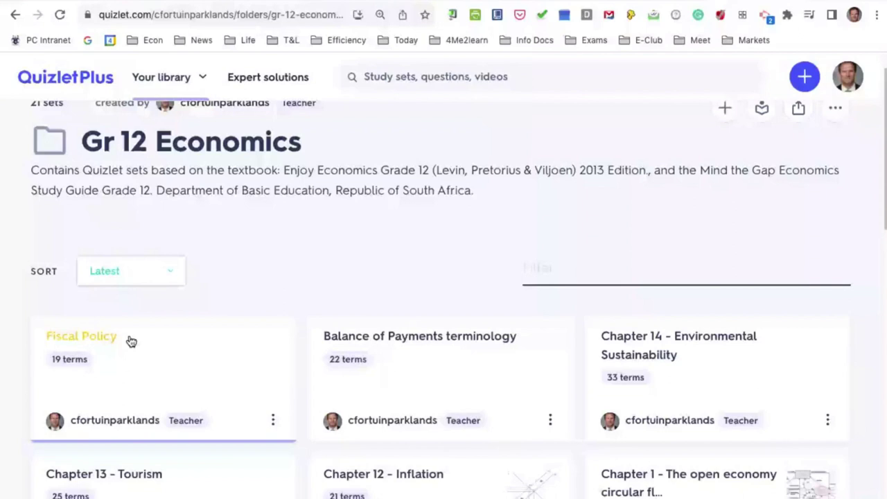
pyautogui.click(170, 271)
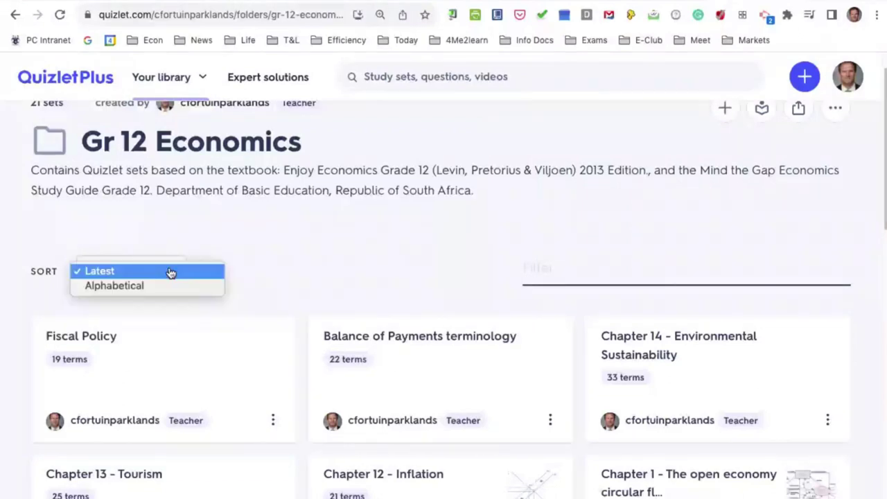
pyautogui.click(141, 288)
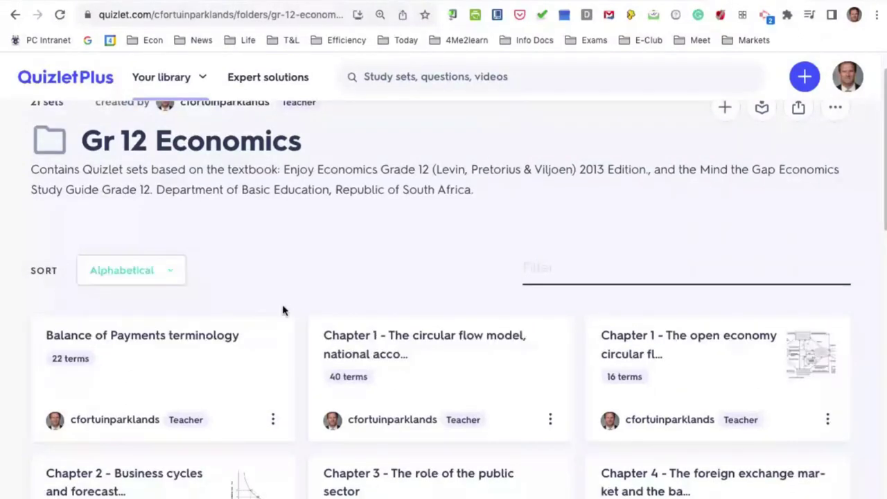
pyautogui.scroll(-9, 282, 310)
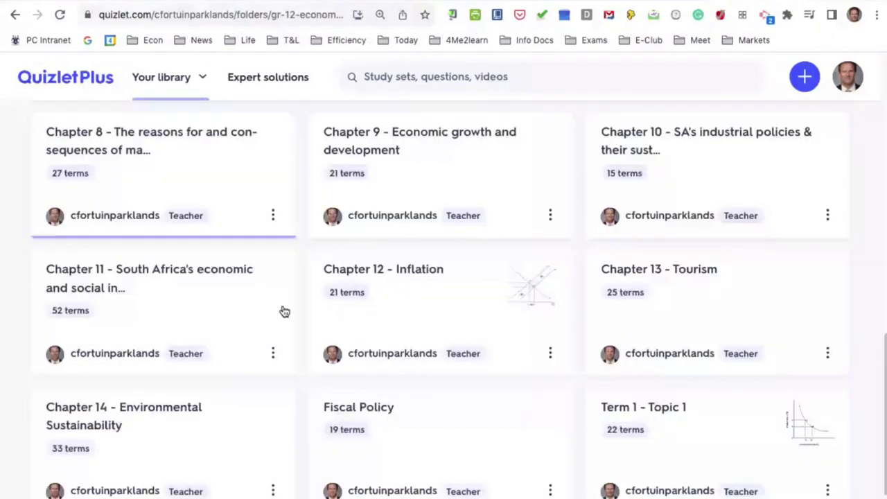
pyautogui.scroll(-1, 427, 367)
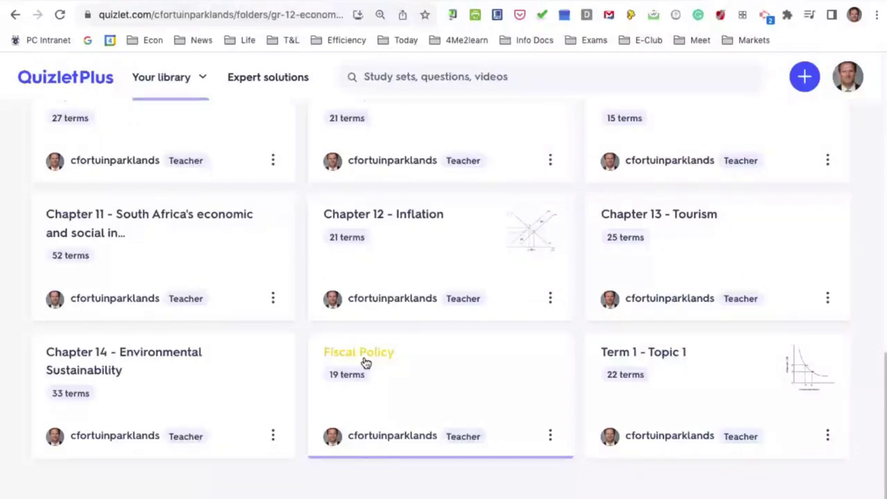
pyautogui.scroll(2, 365, 363)
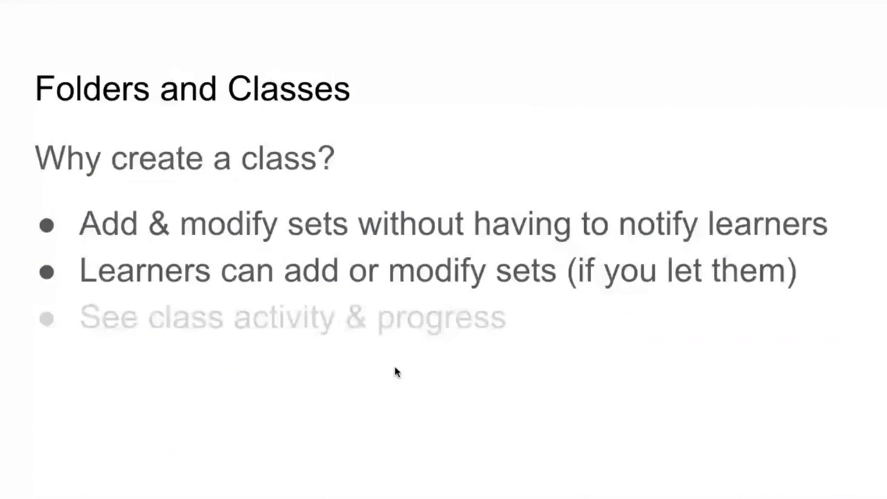
pyautogui.press('Right')
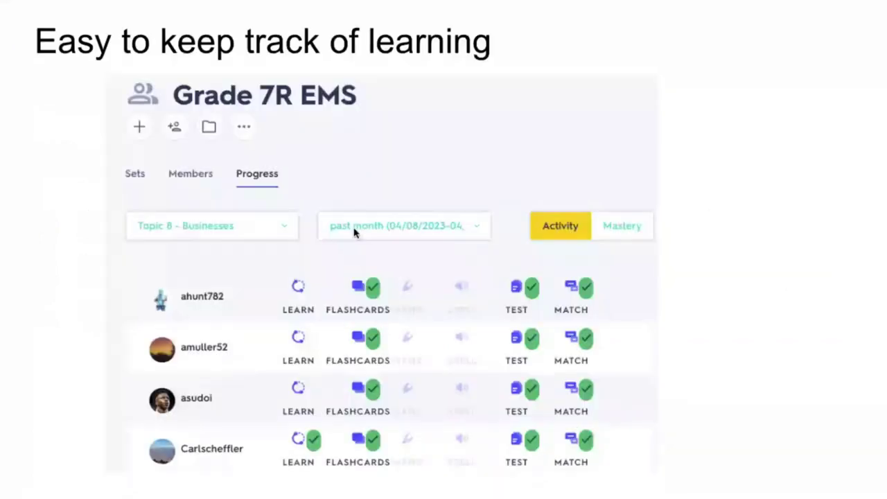
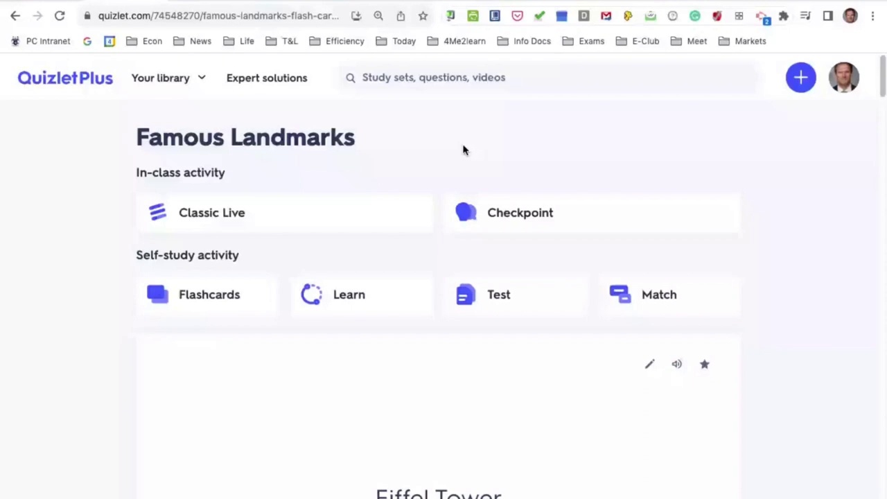
# Set up a Checkpoint activity for the Famous Landmarks set with 12 random questions and start the game with the joined students
pyautogui.click(505, 217)
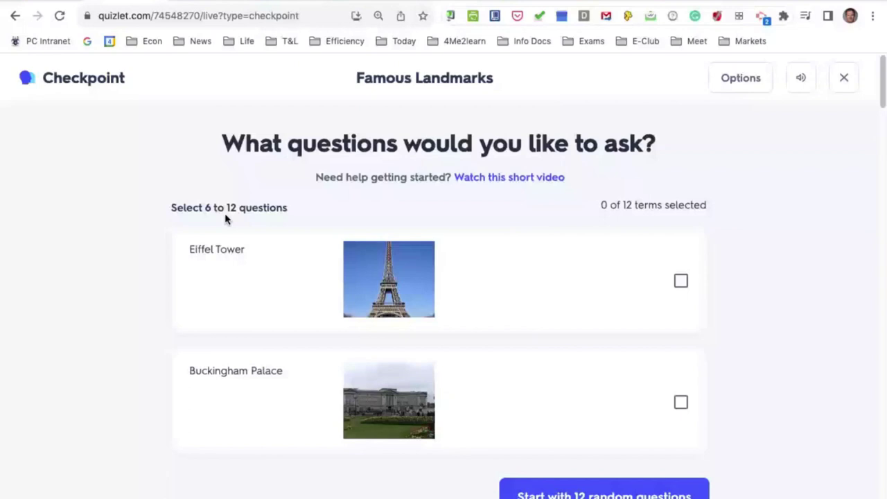
pyautogui.scroll(-1, 225, 215)
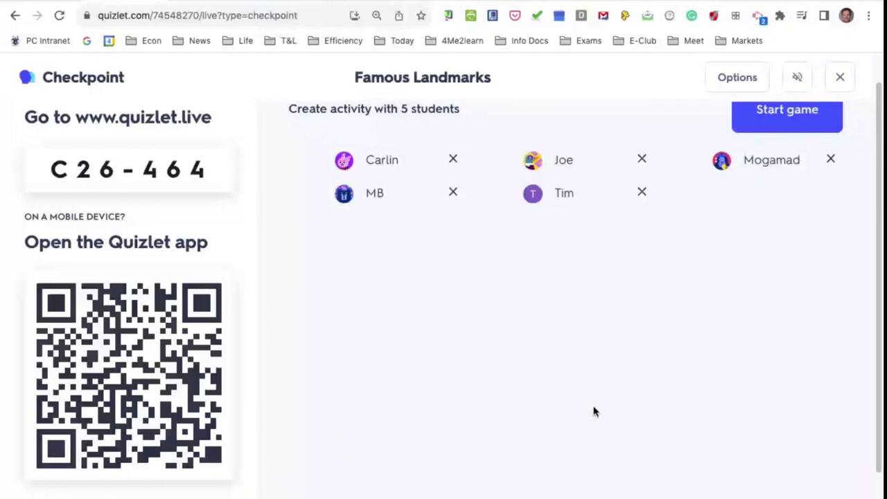
pyautogui.scroll(1, 402, 182)
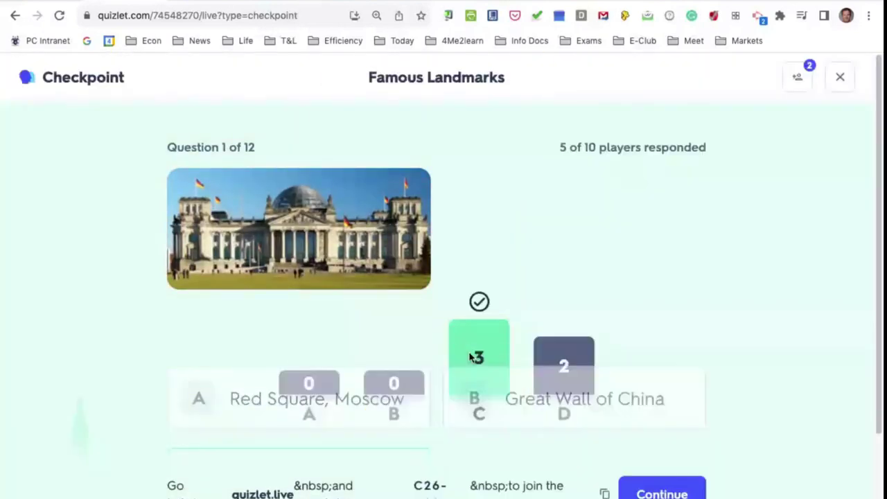
# Advance the Checkpoint game through all 12 Famous Landmarks questions and answer results to the class summary
pyautogui.scroll(-1, 619, 411)
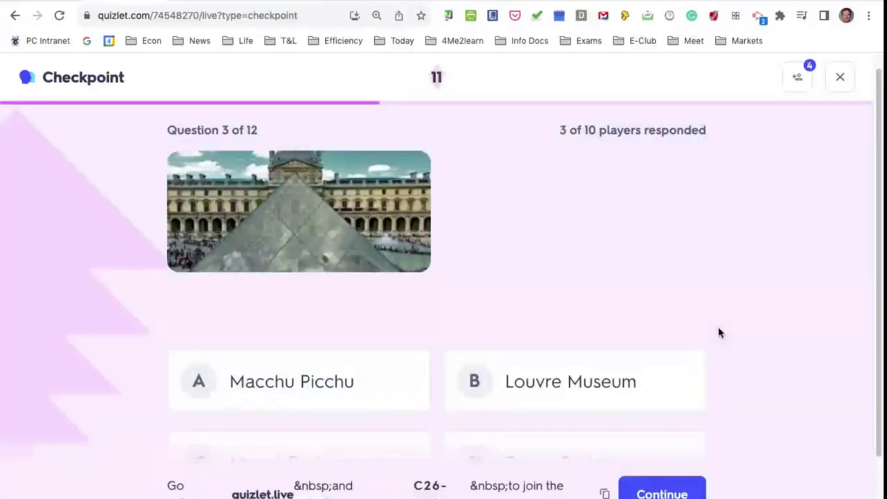
pyautogui.click(660, 479)
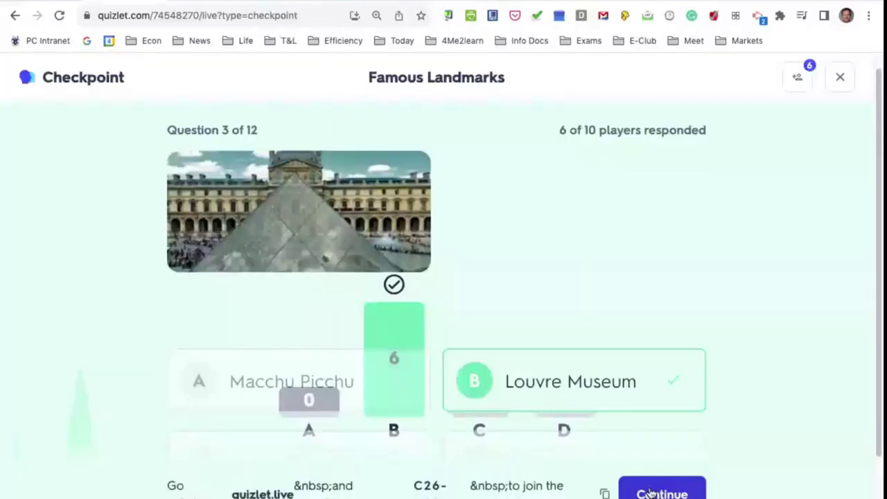
pyautogui.click(661, 485)
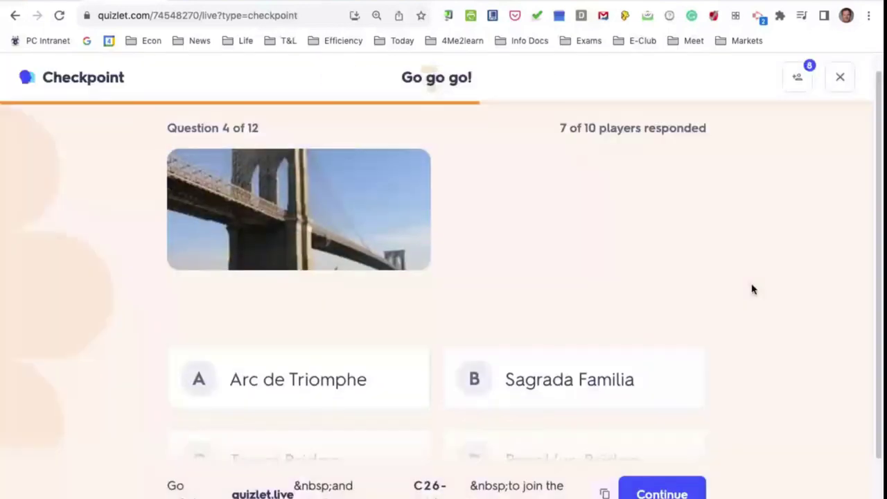
pyautogui.click(655, 494)
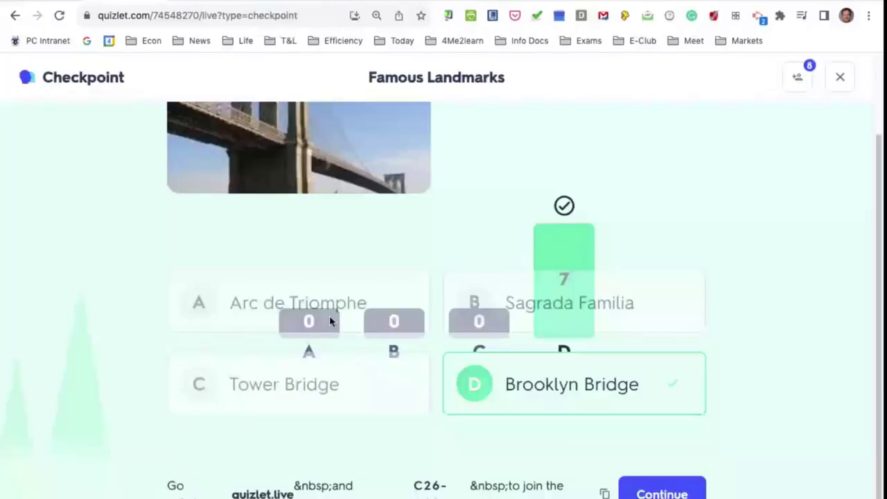
pyautogui.click(661, 494)
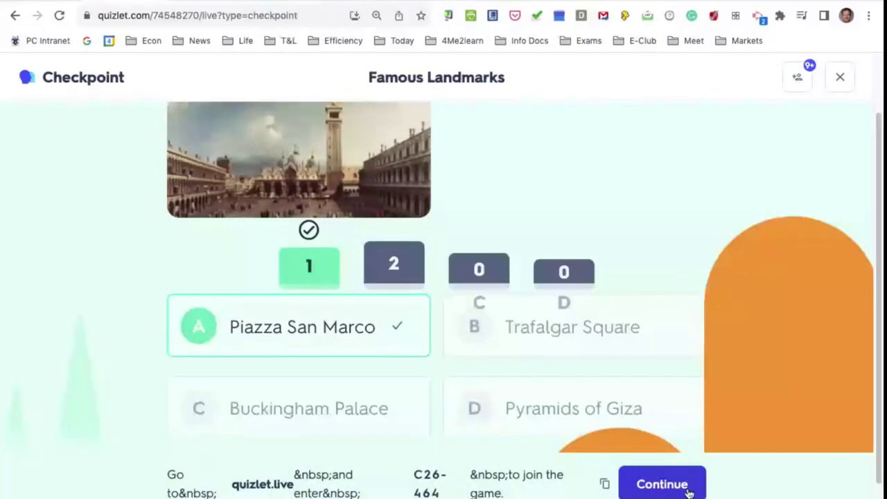
pyautogui.click(688, 489)
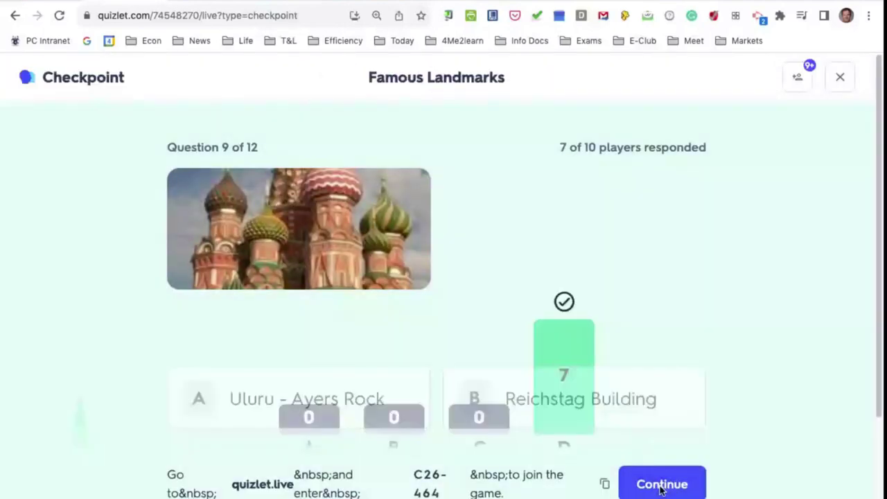
pyautogui.click(666, 490)
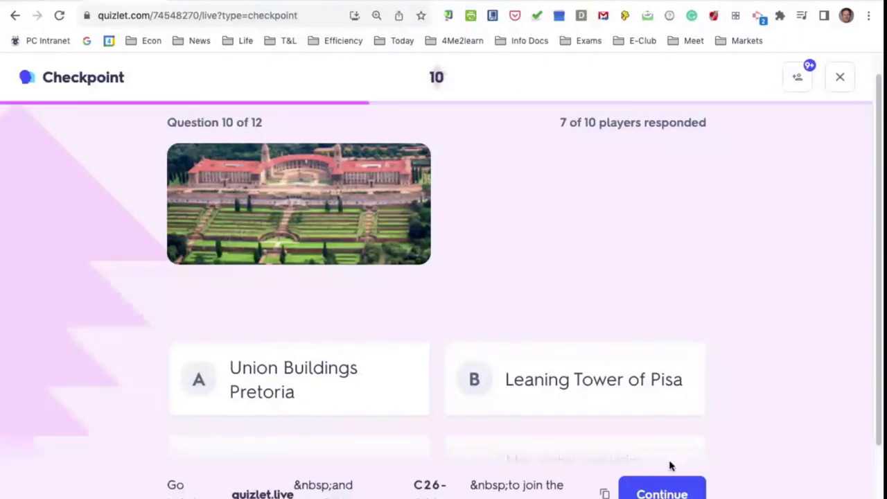
pyautogui.click(664, 489)
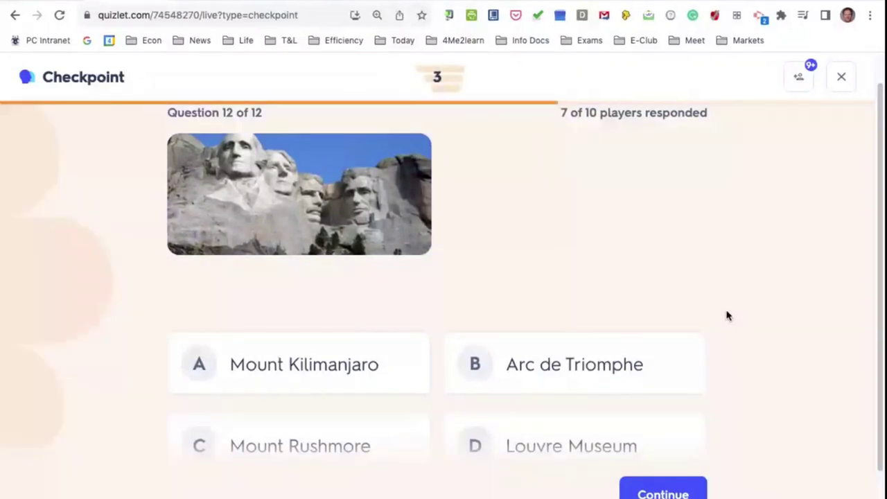
pyautogui.click(684, 490)
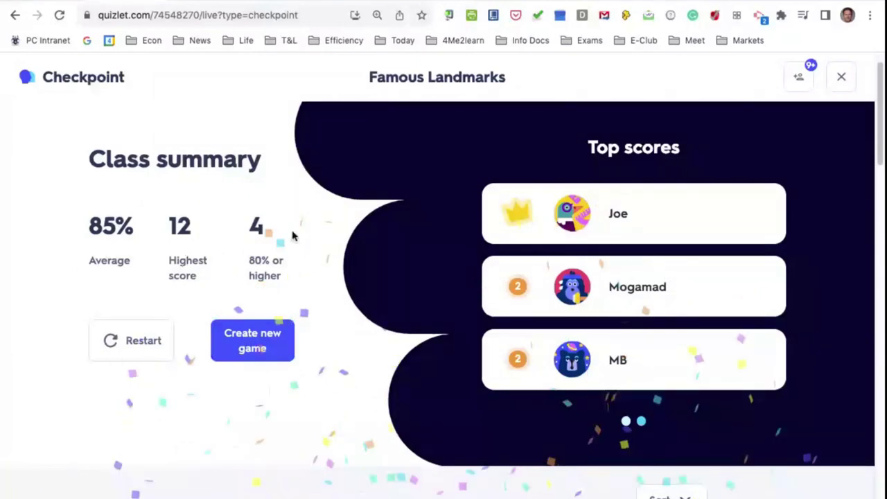
# Review the class summary and the number of correct answers for each of the Famous Landmarks questions
pyautogui.scroll(-2, 296, 253)
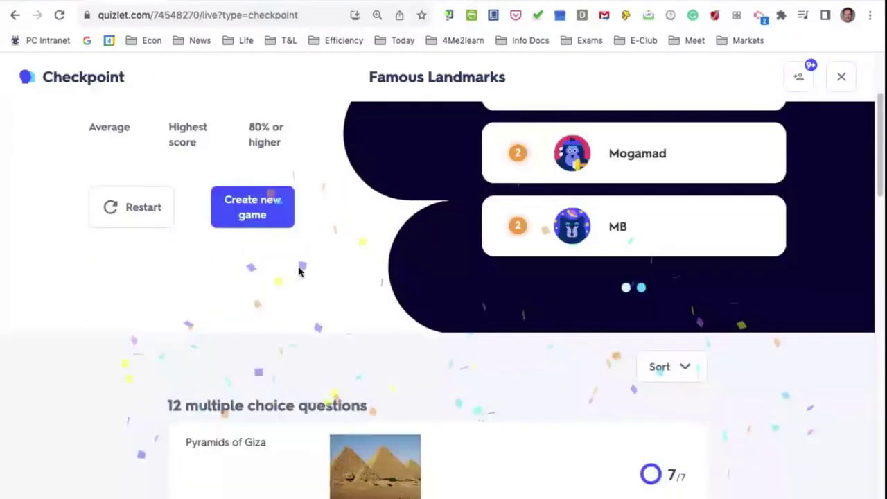
pyautogui.scroll(-4, 299, 272)
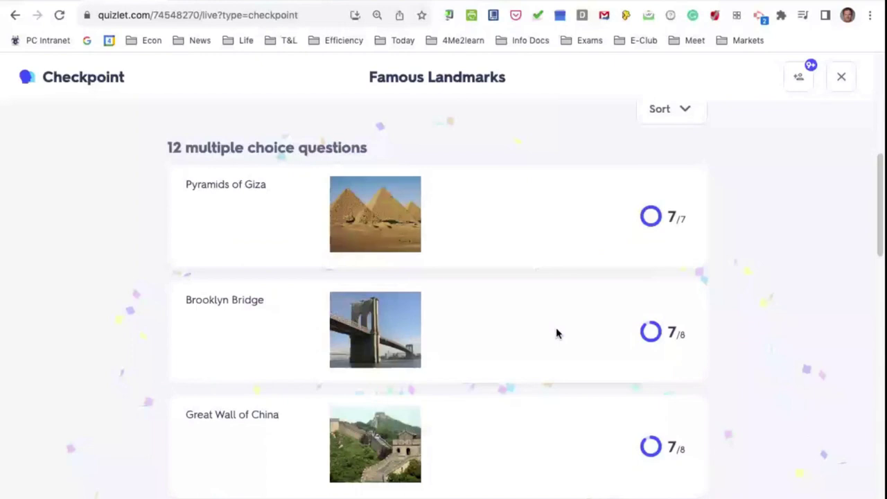
pyautogui.scroll(-6, 555, 333)
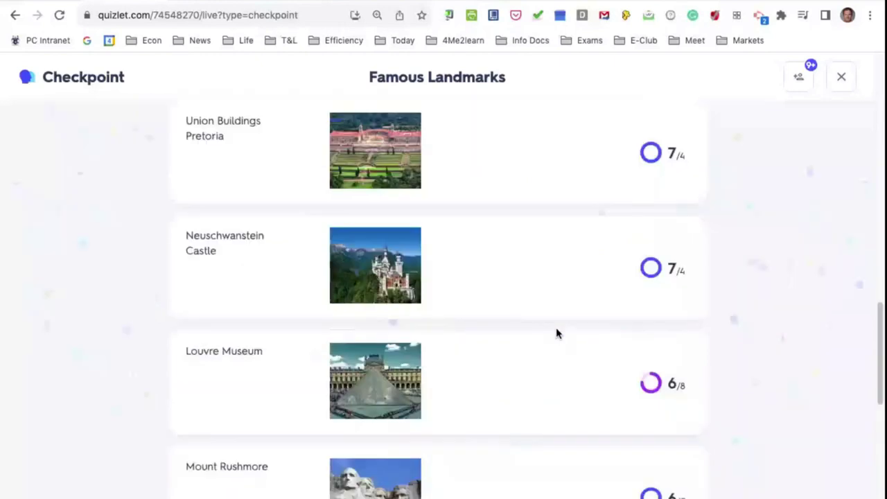
pyautogui.scroll(-5, 555, 334)
pyautogui.moveTo(656, 401)
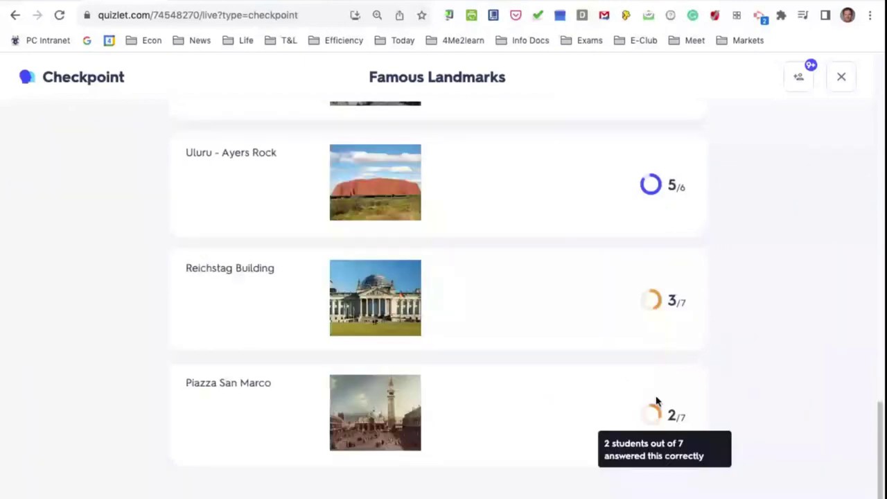
pyautogui.scroll(5, 590, 430)
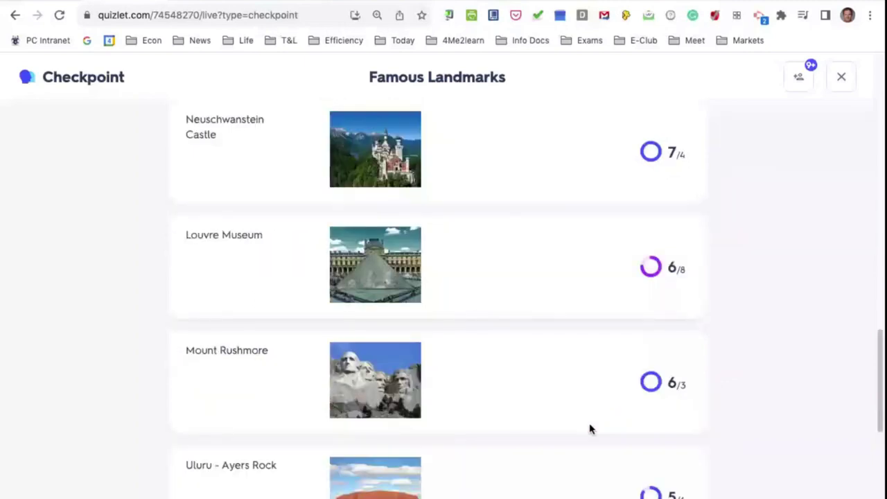
pyautogui.scroll(10, 589, 430)
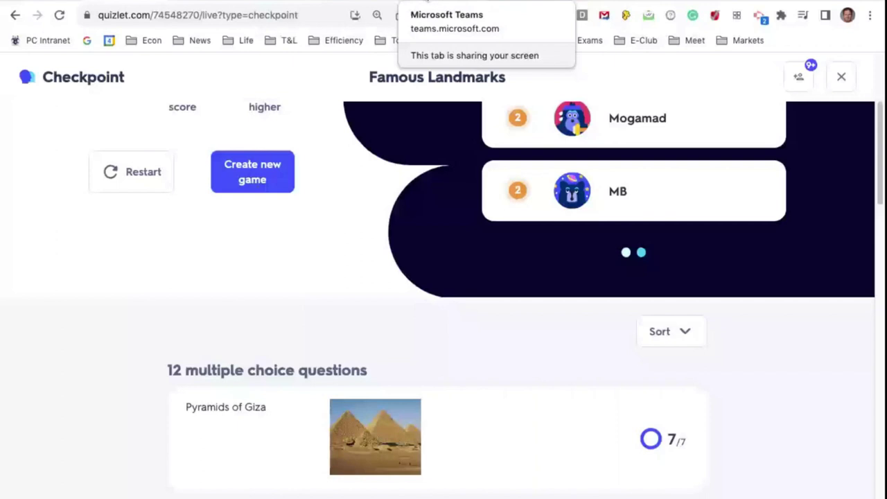
pyautogui.scroll(3, 414, 121)
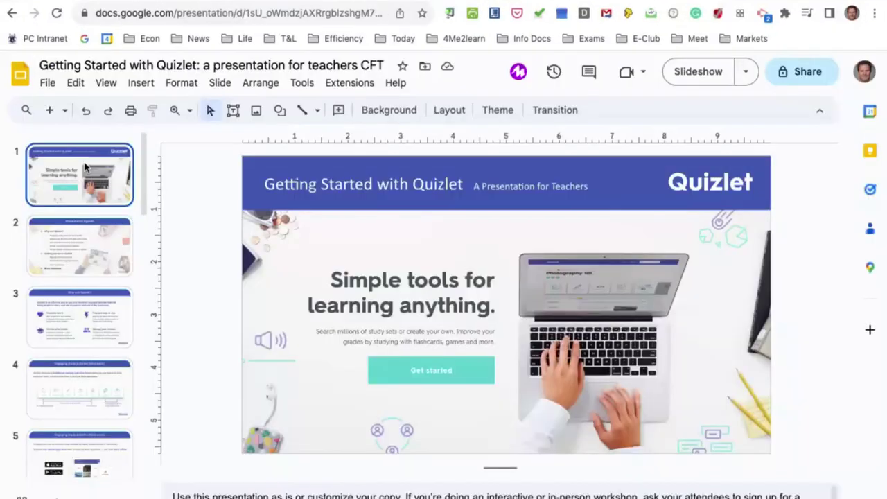
# Present the Google Slides deck "Getting Started with Quizlet" full screen and advance to the "Why use Quizlet?" slide
pyautogui.press('super+Return')
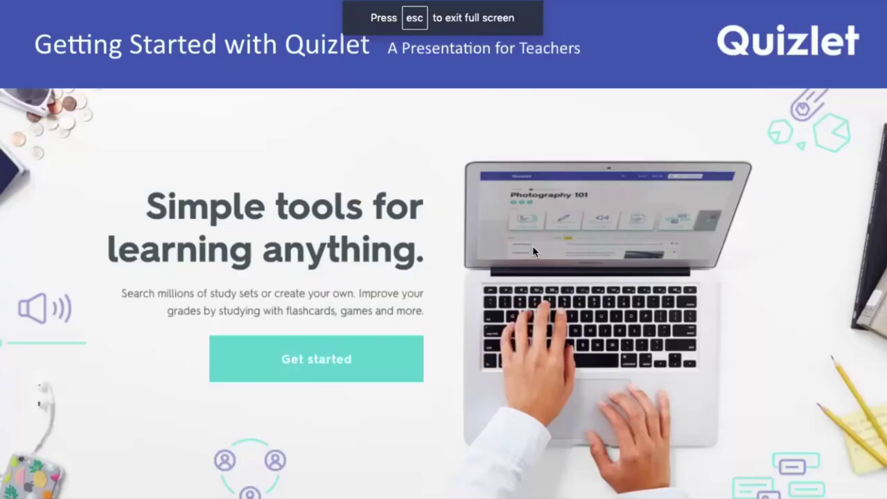
pyautogui.click(533, 251)
pyautogui.click(443, 286)
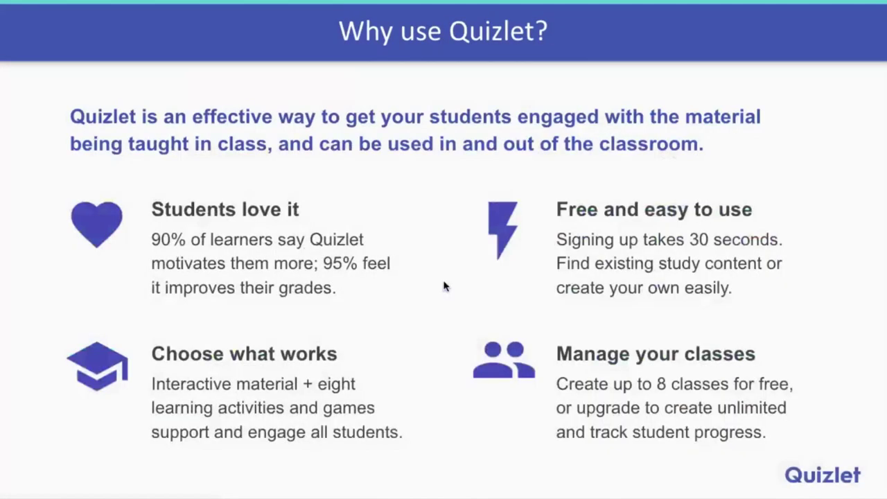
# Show the "Engaging study activities (that work)" slide, and return the presentation to its opening title slide
pyautogui.click(407, 333)
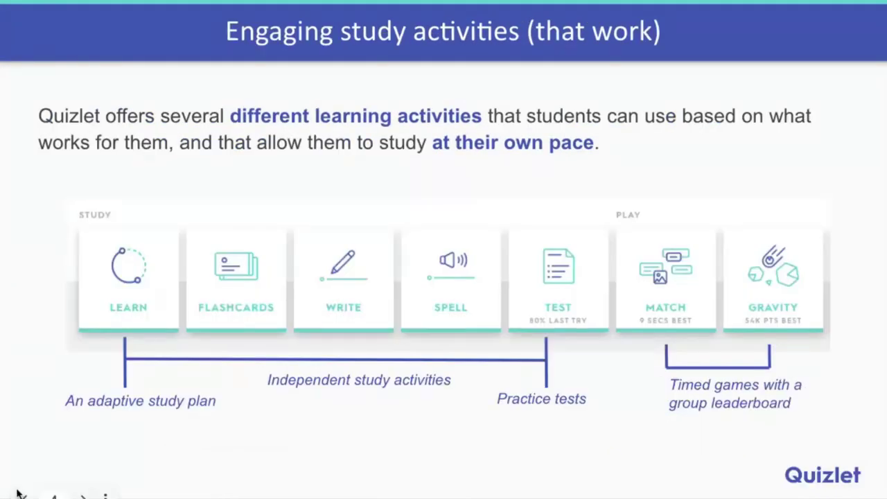
pyautogui.click(21, 495)
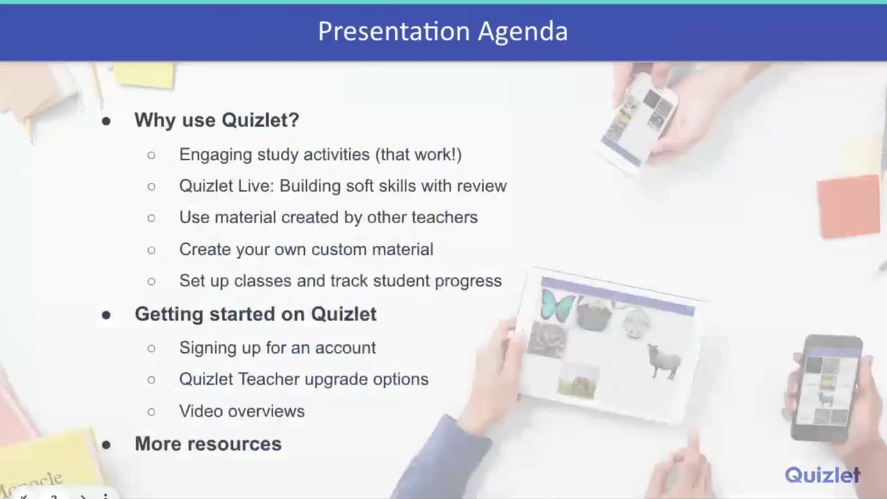
pyautogui.click(21, 495)
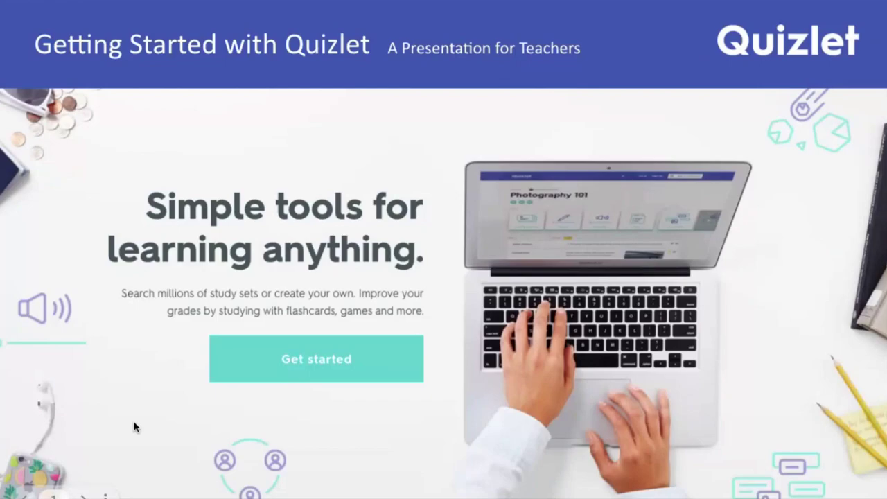
# Advance the presentation from the title slide through the agenda and study activities to the "Use material created by other teachers" slide
pyautogui.click(814, 299)
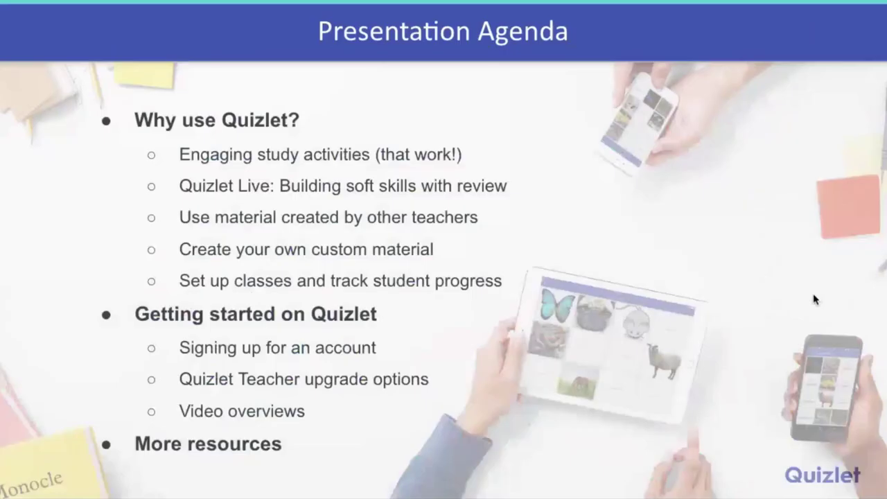
pyautogui.click(814, 299)
pyautogui.click(814, 298)
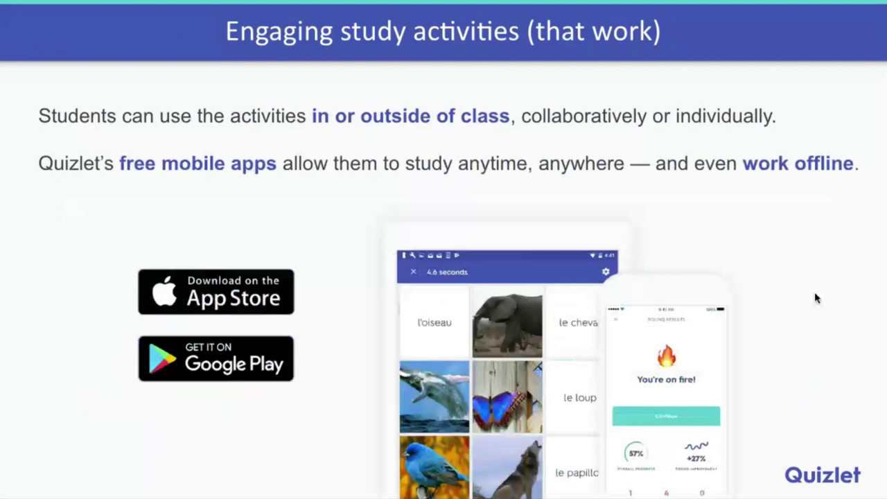
pyautogui.click(814, 298)
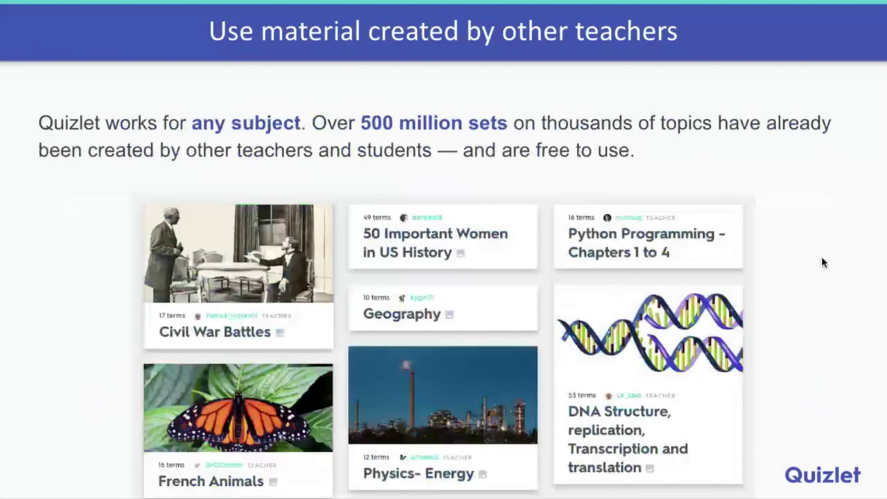